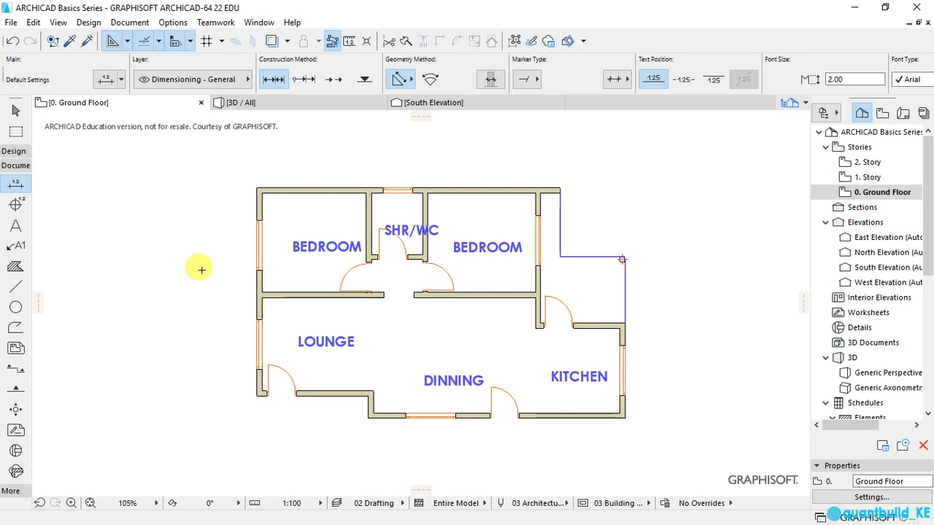
pyautogui.click(259, 192)
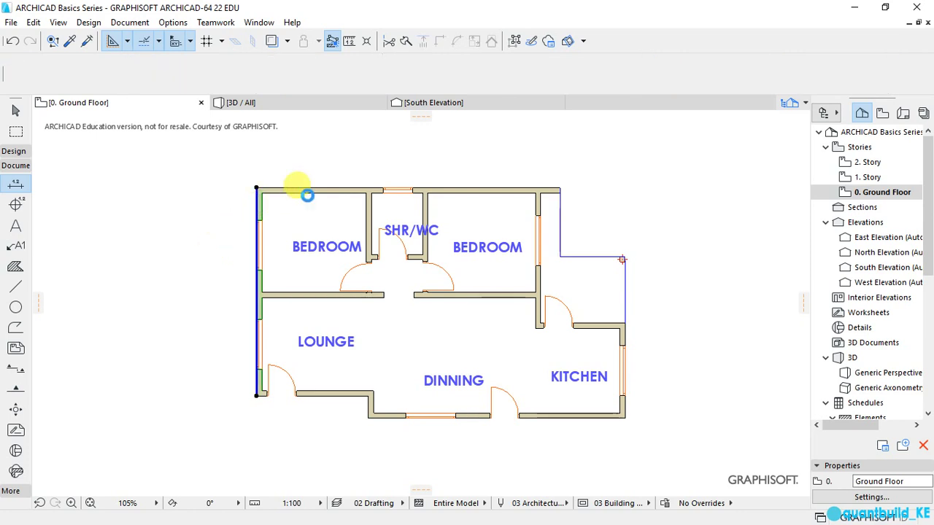
pyautogui.keyDown('shift'); pyautogui.click(310, 193); pyautogui.keyUp('shift')
pyautogui.keyDown('shift'); pyautogui.click(368, 213); pyautogui.keyUp('shift')
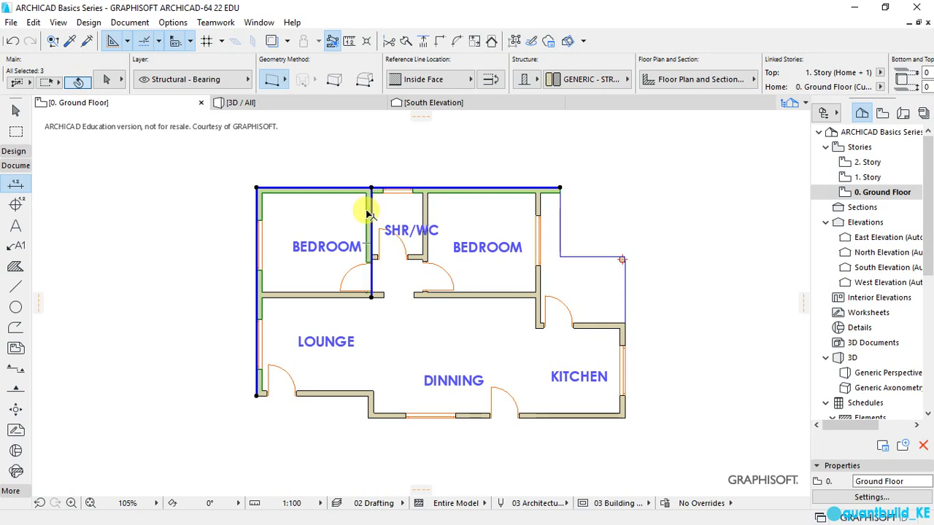
pyautogui.keyDown('shift'); pyautogui.click(427, 213); pyautogui.keyUp('shift')
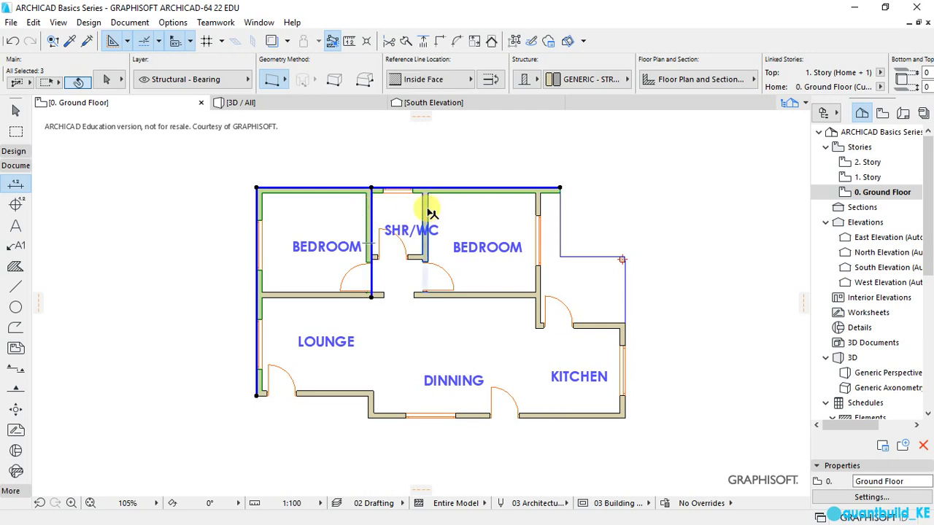
pyautogui.keyDown('shift'); pyautogui.click(412, 257); pyautogui.keyUp('shift')
pyautogui.keyDown('shift'); pyautogui.click(481, 297); pyautogui.keyUp('shift')
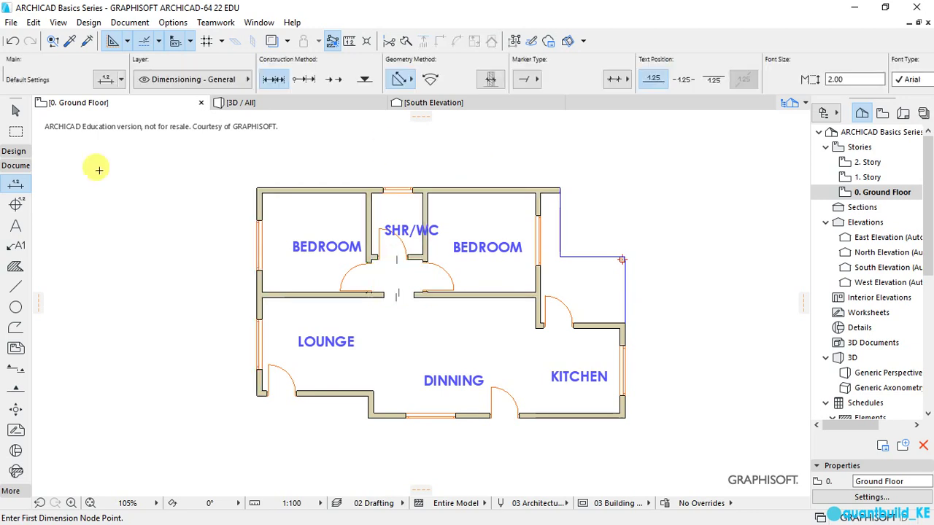
# Step: Select all walls on the ground floor plan with the Wall tool active
pyautogui.click(12, 151)
pyautogui.click(14, 169)
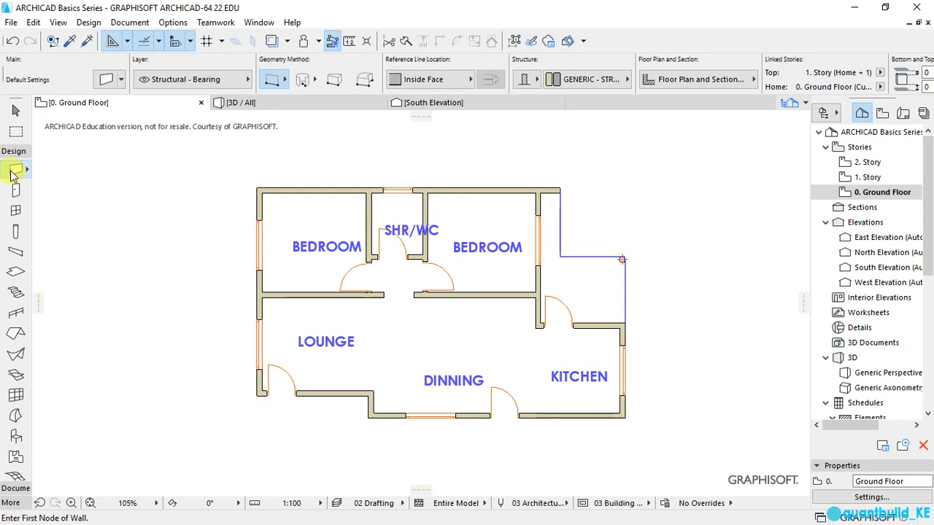
pyautogui.hotkey('ctrl', 'a')
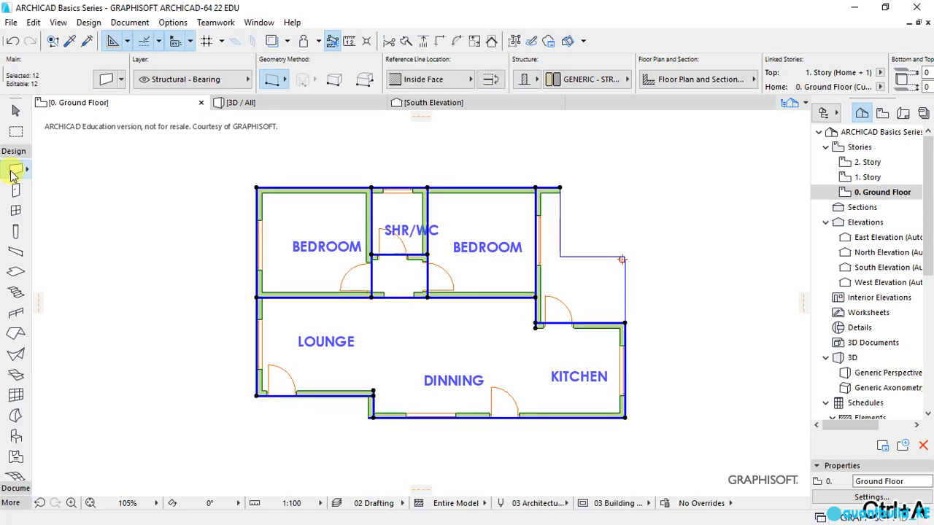
pyautogui.click(14, 172)
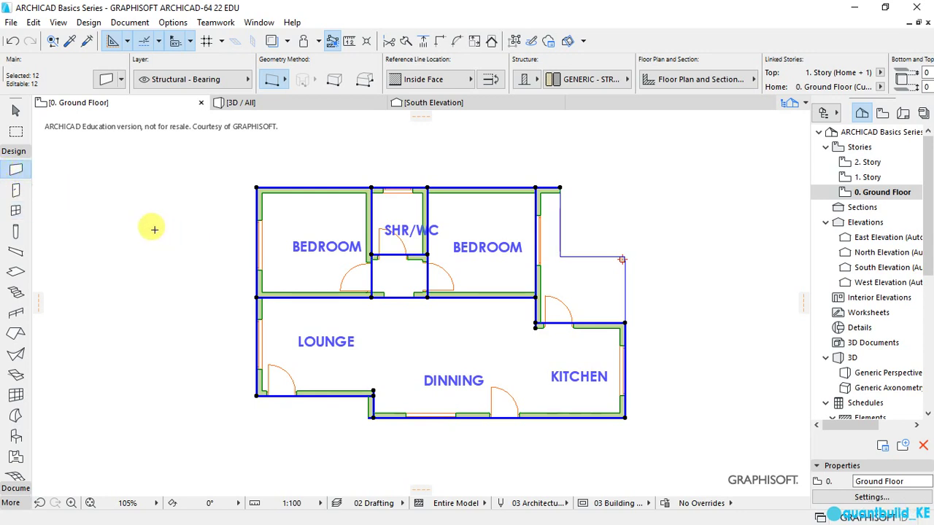
# Step: Set up automatic exterior dimensioning for the selected walls, with dimensions placed on four sides
pyautogui.click(129, 22)
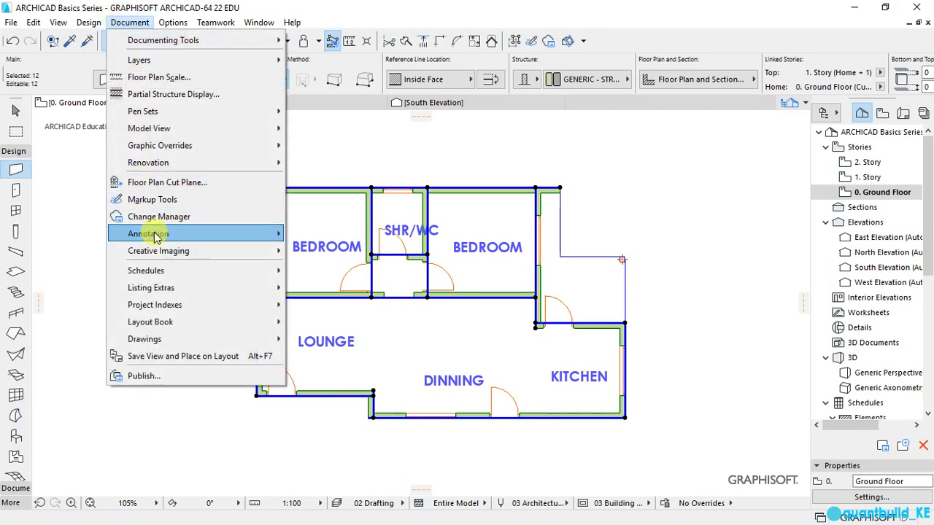
pyautogui.moveTo(155, 234)
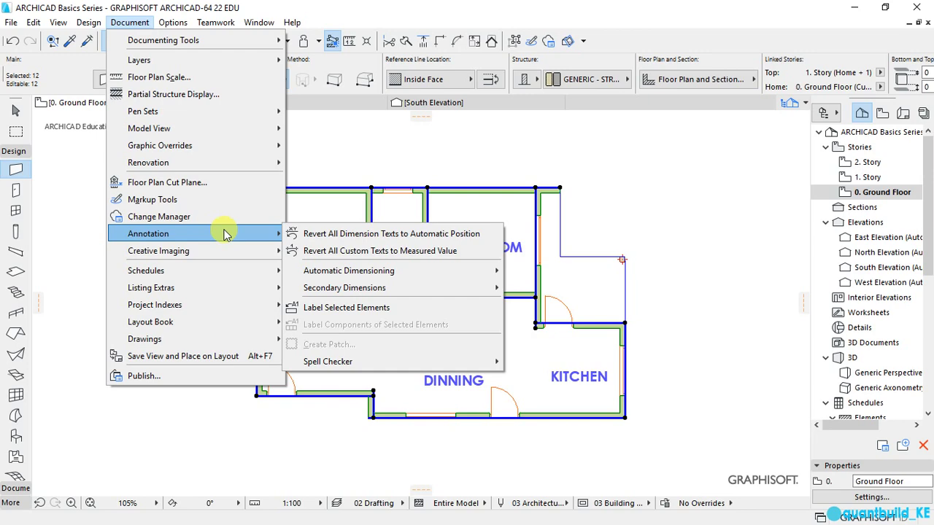
pyautogui.moveTo(376, 272)
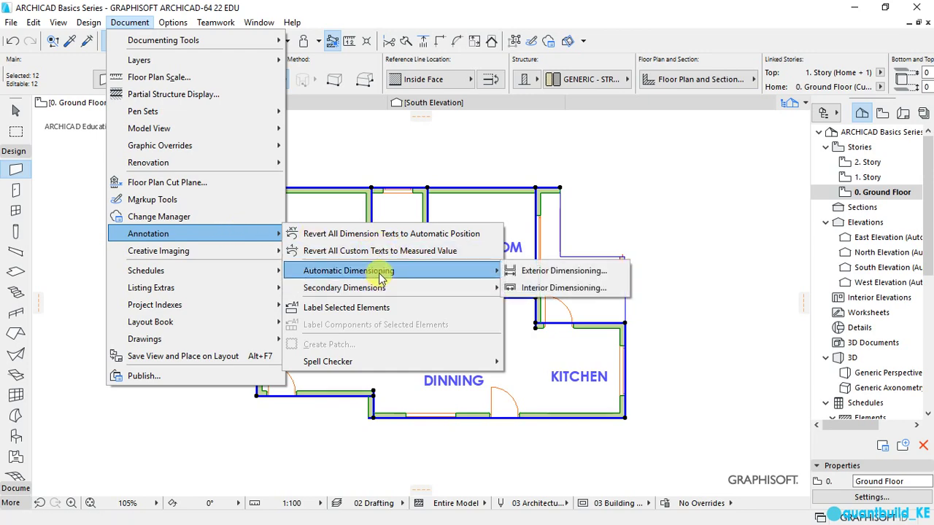
pyautogui.click(537, 269)
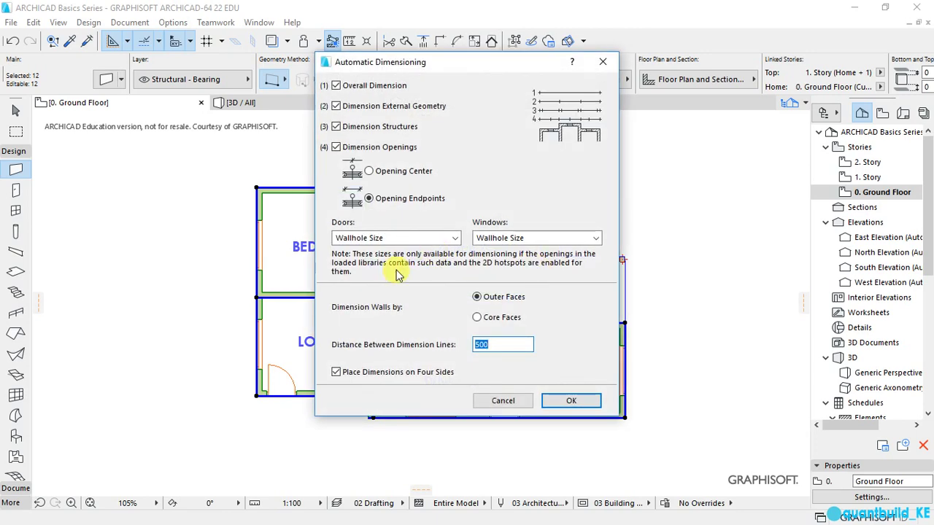
pyautogui.click(336, 373)
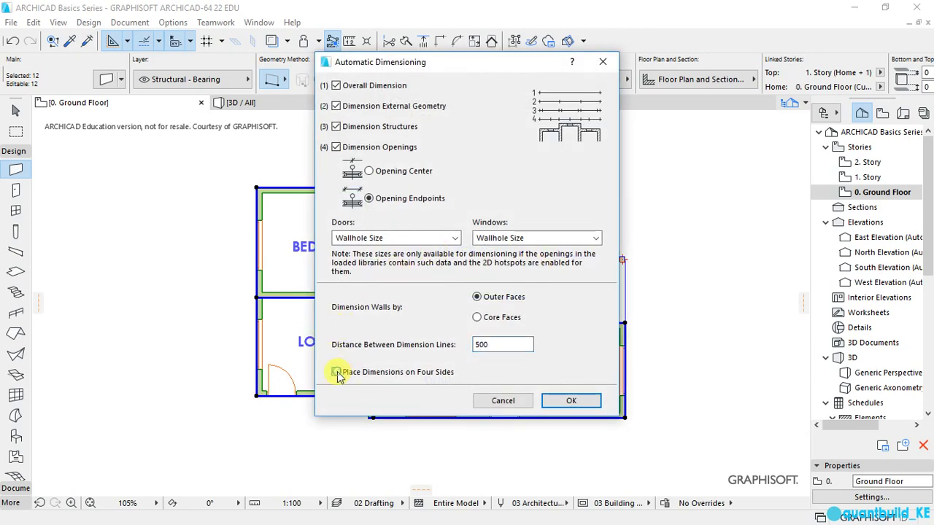
pyautogui.click(336, 372)
pyautogui.click(336, 373)
pyautogui.click(562, 403)
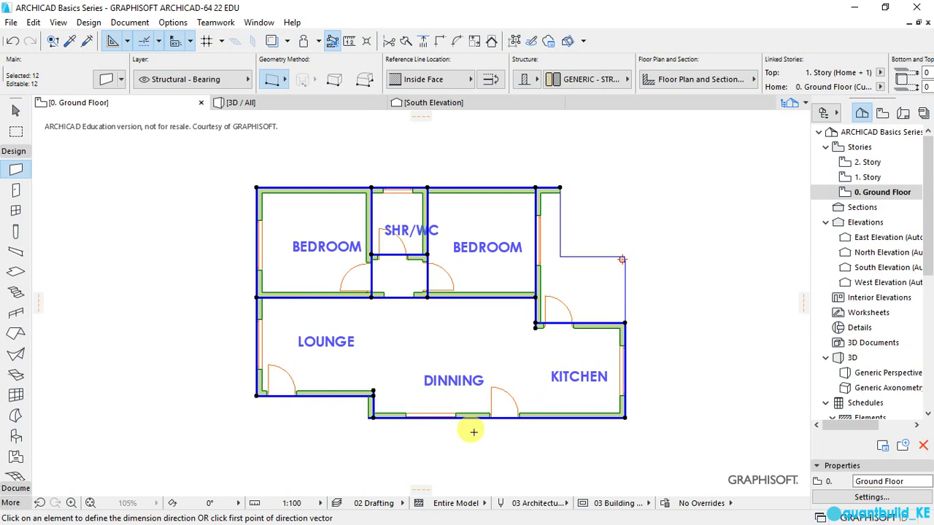
# Step: Define a vertical dimension direction above the plan and place the innermost automatic dimension line just outside the kitchen's outer wall
pyautogui.scroll(-2, 465, 431)
pyautogui.scroll(1, 462, 325)
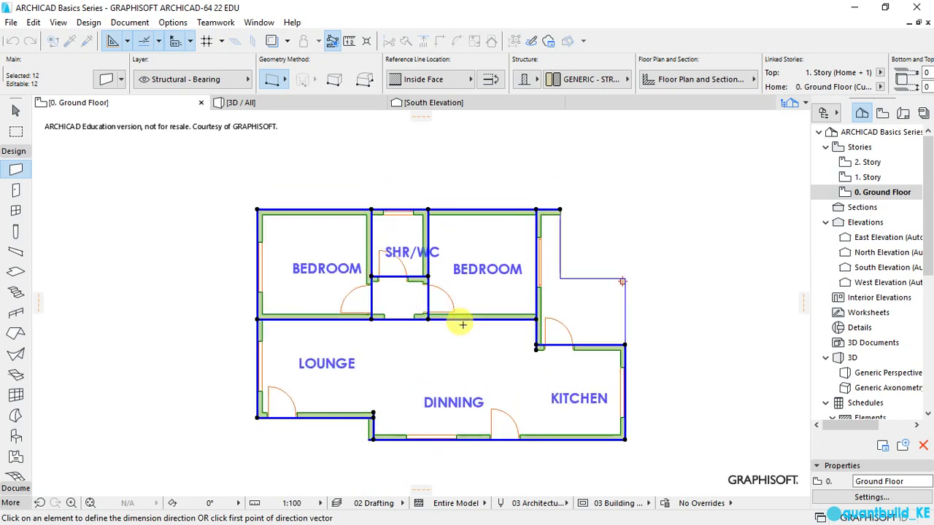
pyautogui.click(421, 191)
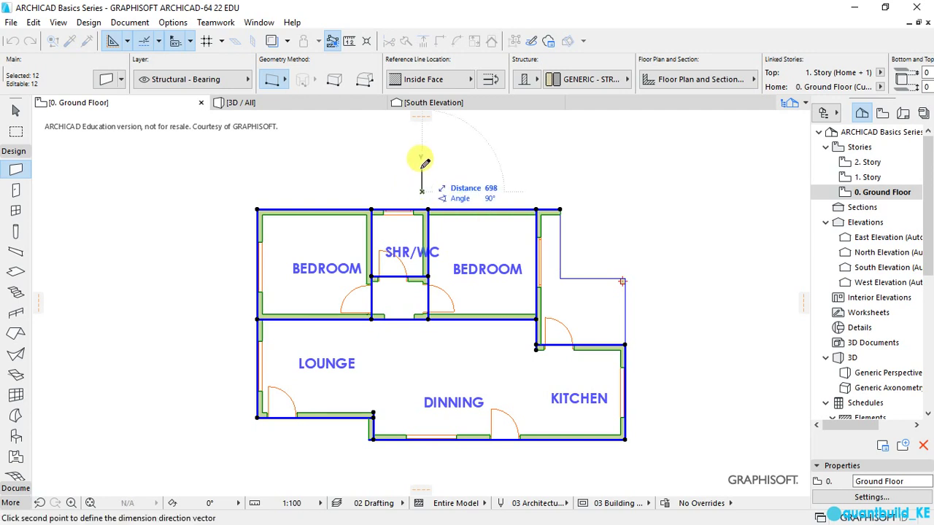
pyautogui.click(424, 163)
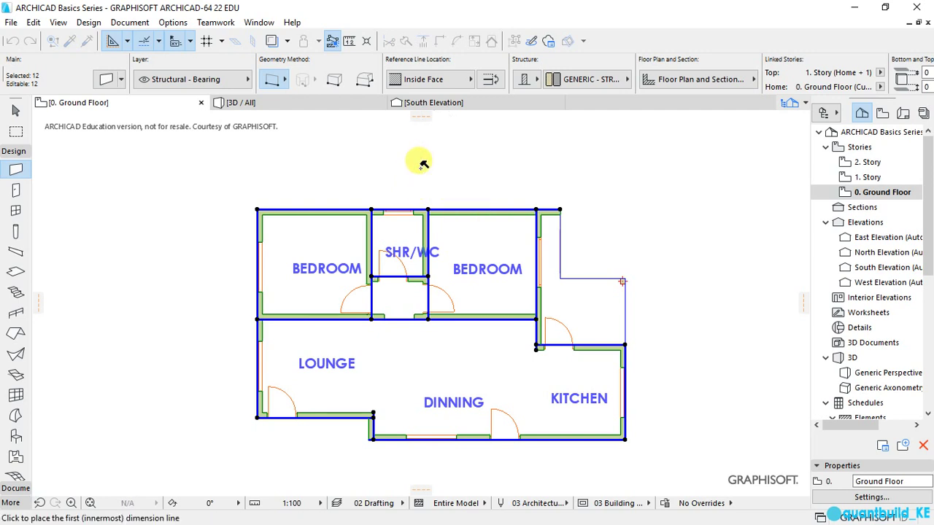
pyautogui.click(664, 334)
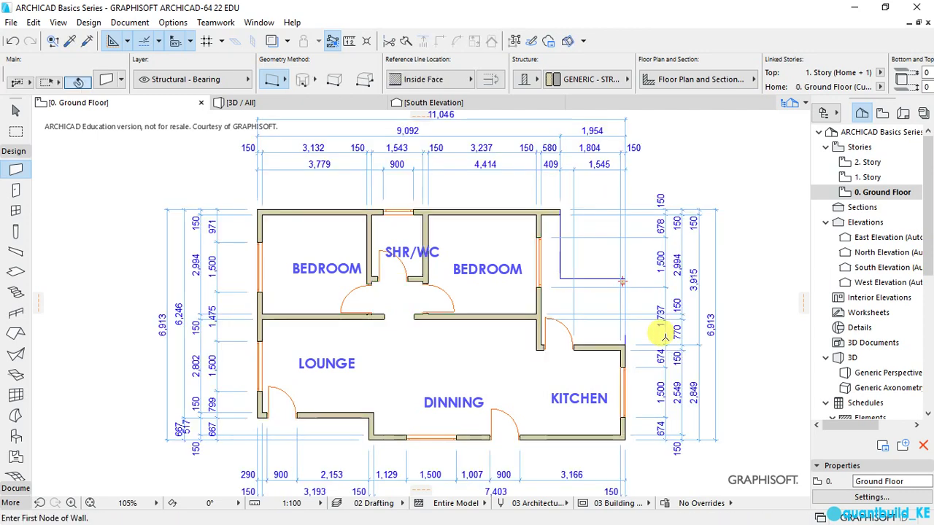
pyautogui.scroll(-2, 473, 263)
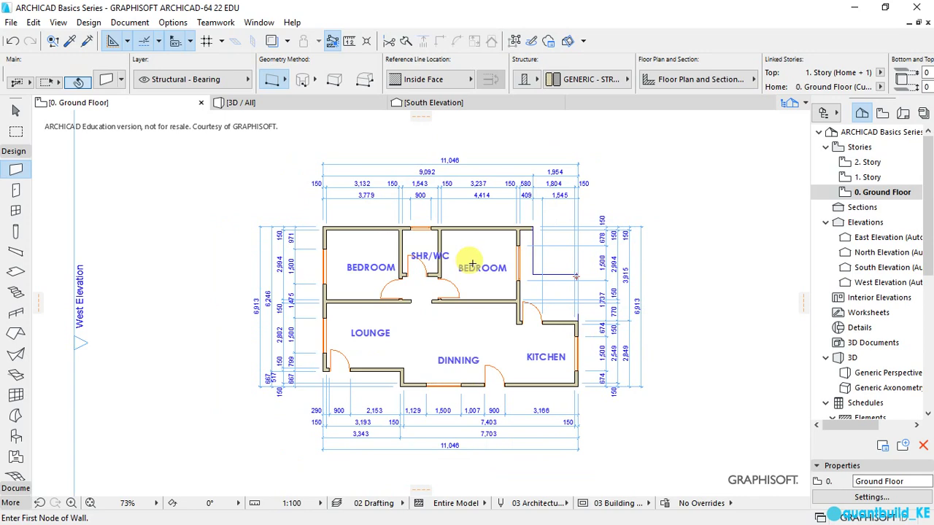
pyautogui.scroll(1, 481, 267)
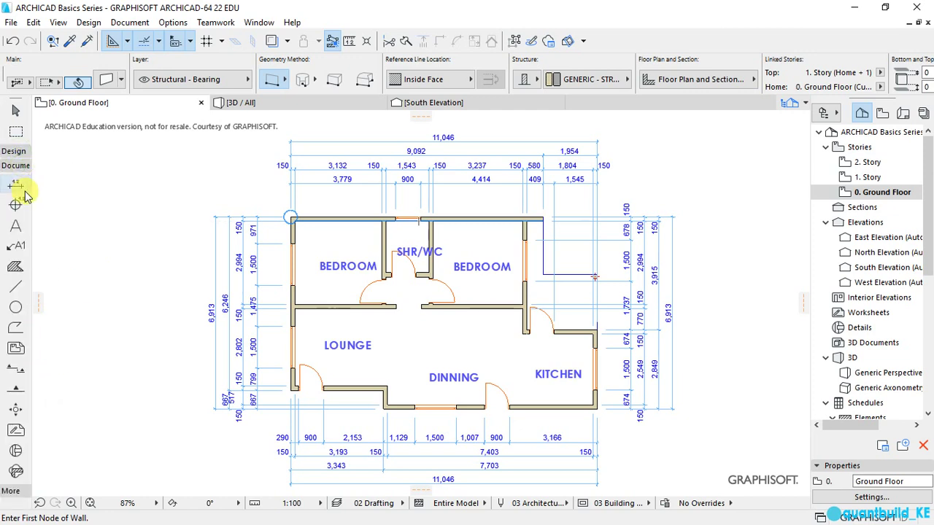
# Step: Select all dimensions on the ground floor plan and delete them
pyautogui.click(16, 187)
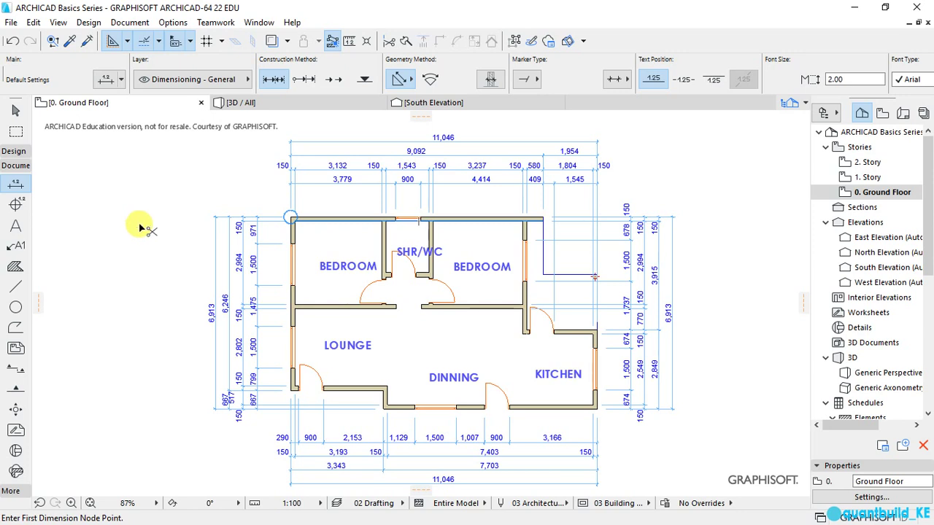
pyautogui.hotkey('ctrl', 'a')
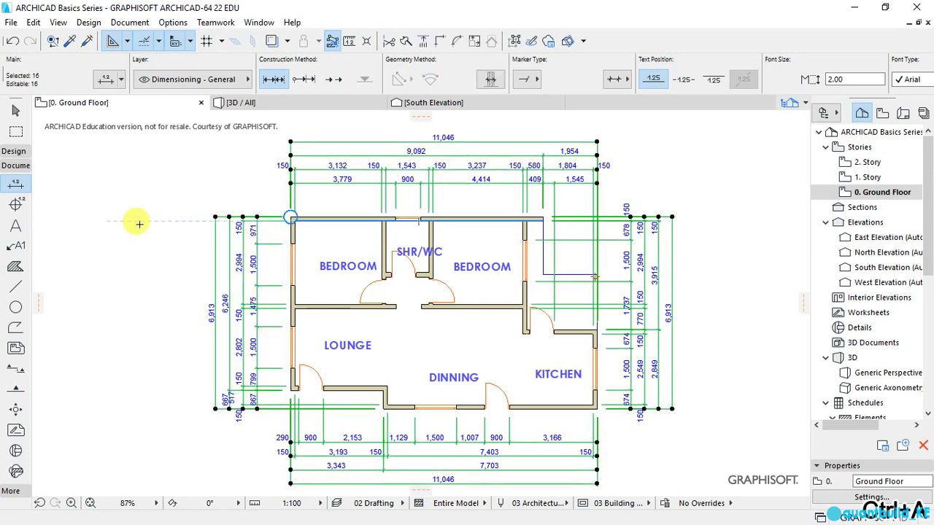
pyautogui.press('Delete')
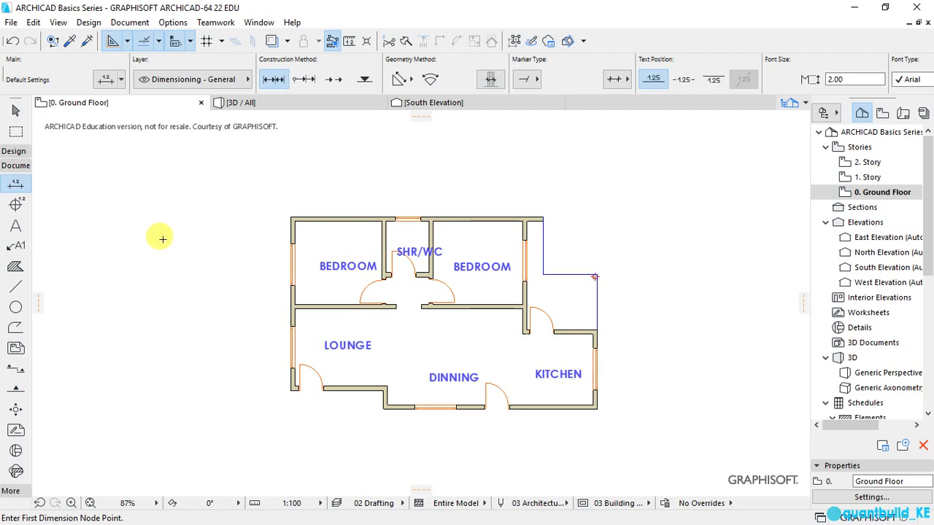
# Step: Dimension the west wall from the upper bedroom corner through both window openings to the dining area's lower corner, placing the chain just outside
pyautogui.scroll(2, 458, 316)
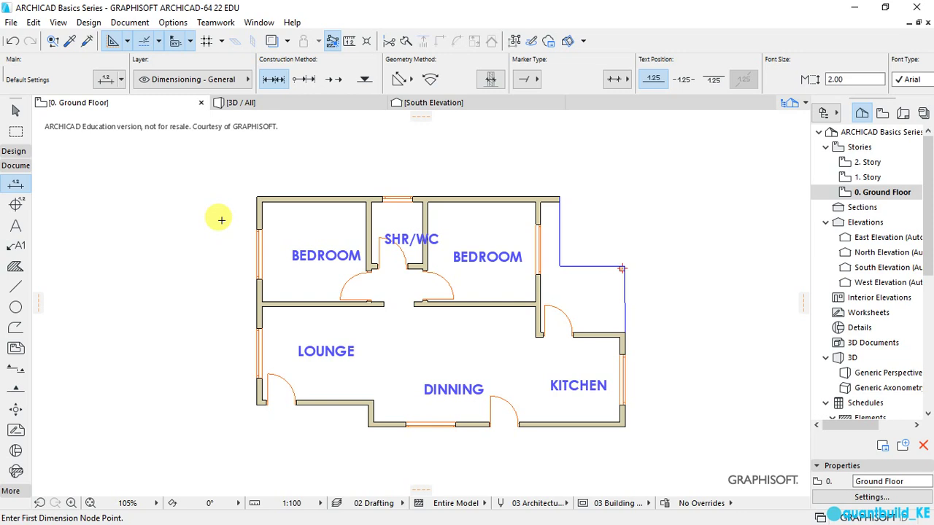
pyautogui.click(256, 195)
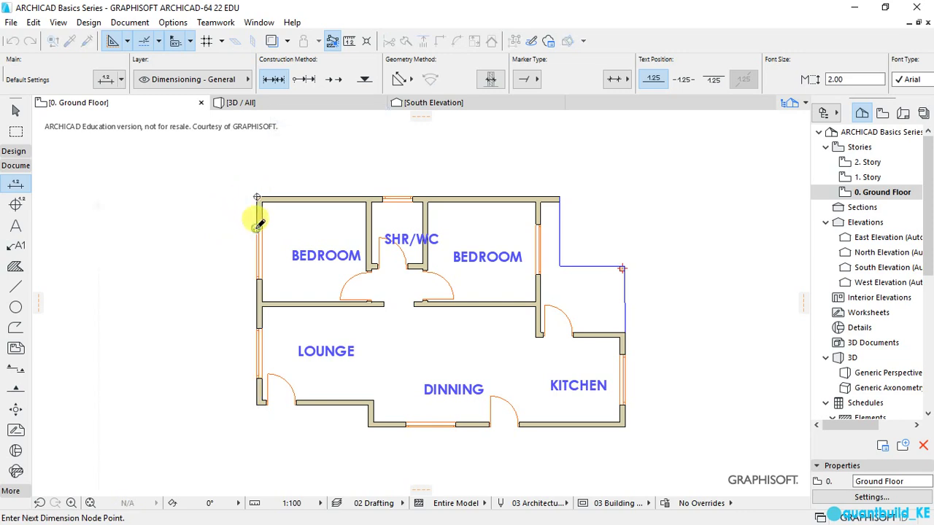
pyautogui.click(257, 229)
pyautogui.click(256, 279)
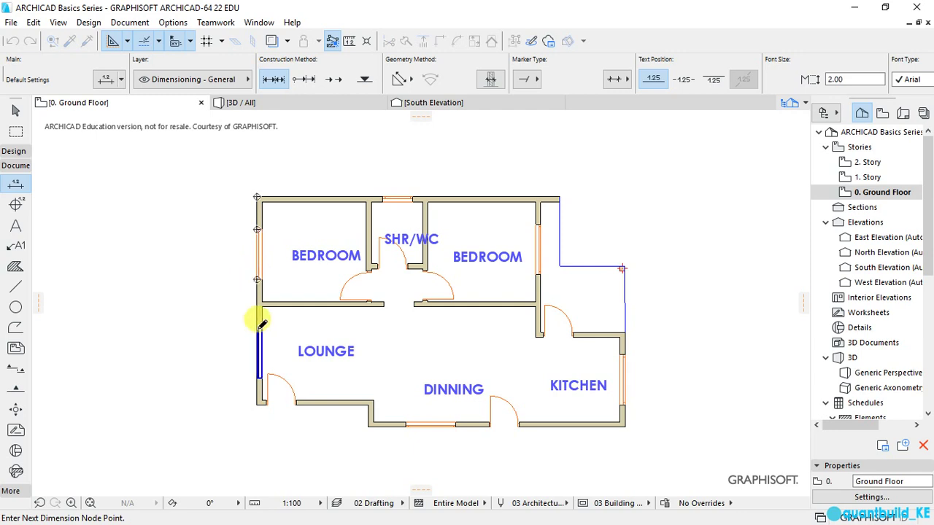
pyautogui.click(256, 328)
pyautogui.click(257, 378)
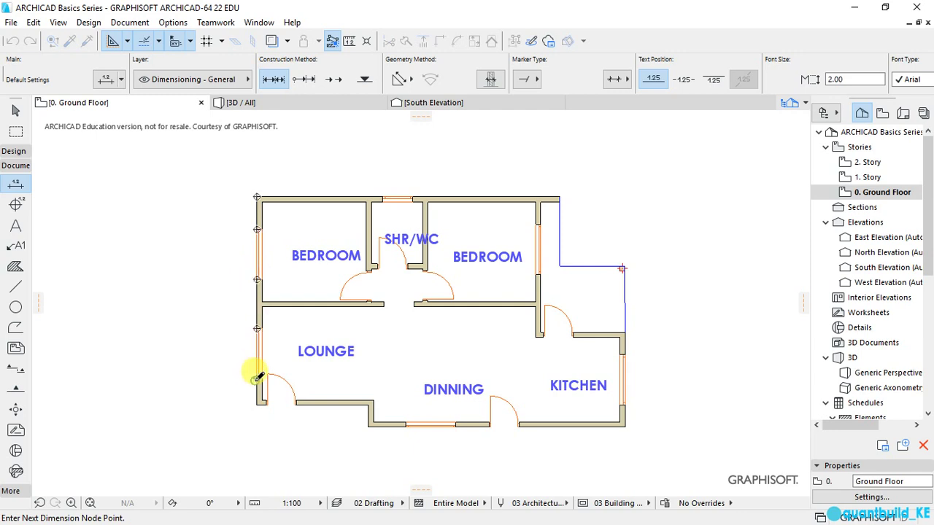
pyautogui.click(366, 426)
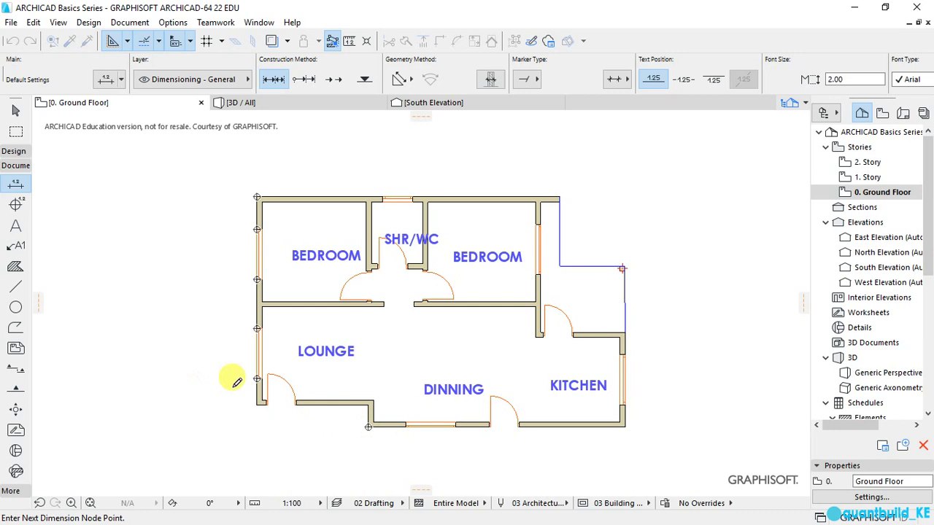
pyautogui.doubleClick(221, 290)
pyautogui.click(221, 290)
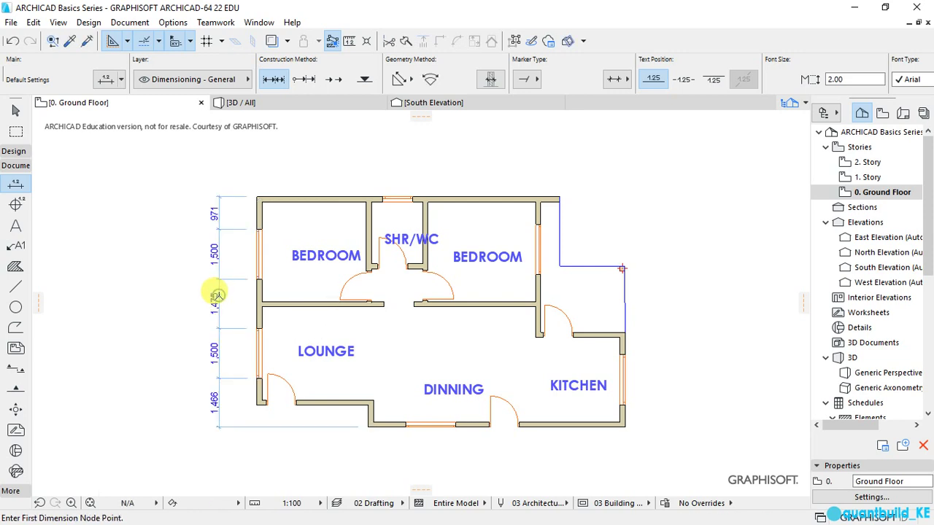
# Step: Add a second vertical dimension chain west of the first, through the top, bedroom-lounge, lounge bottom and dining bottom walls
pyautogui.click(276, 199)
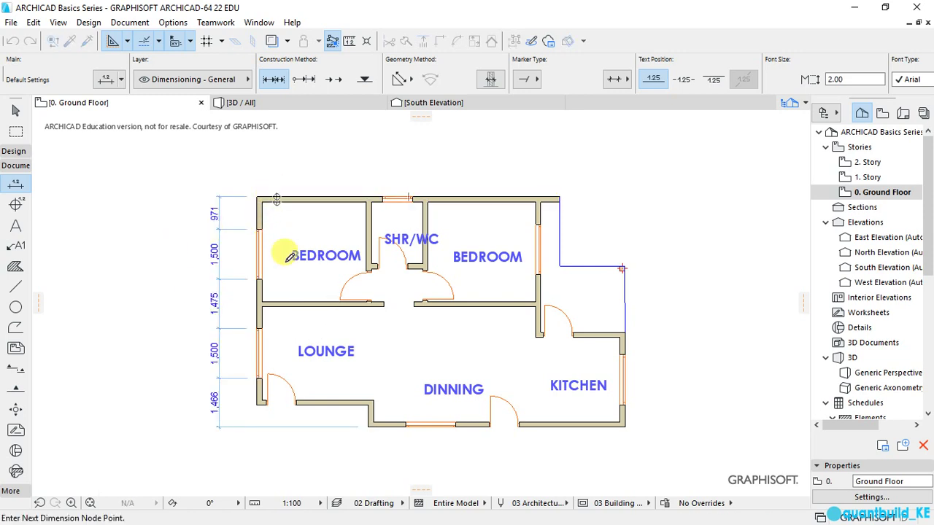
pyautogui.click(282, 305)
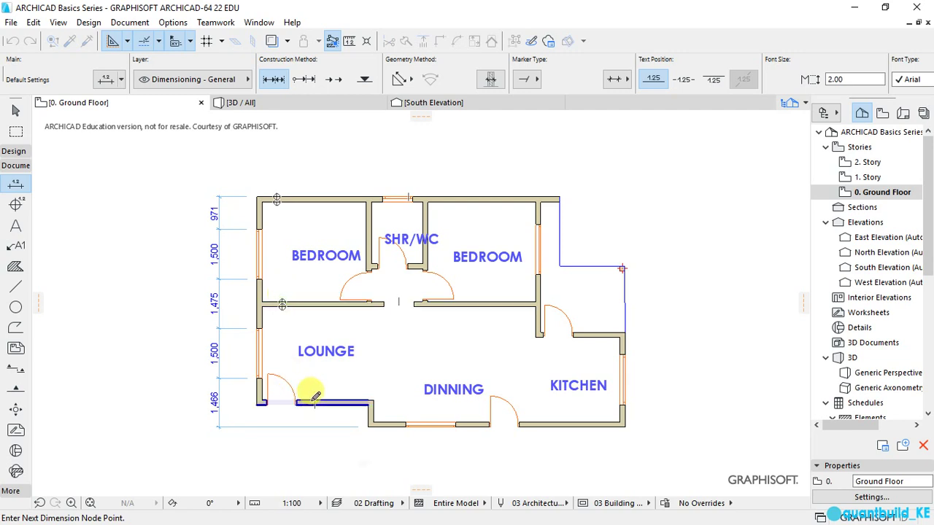
pyautogui.click(311, 402)
pyautogui.click(380, 425)
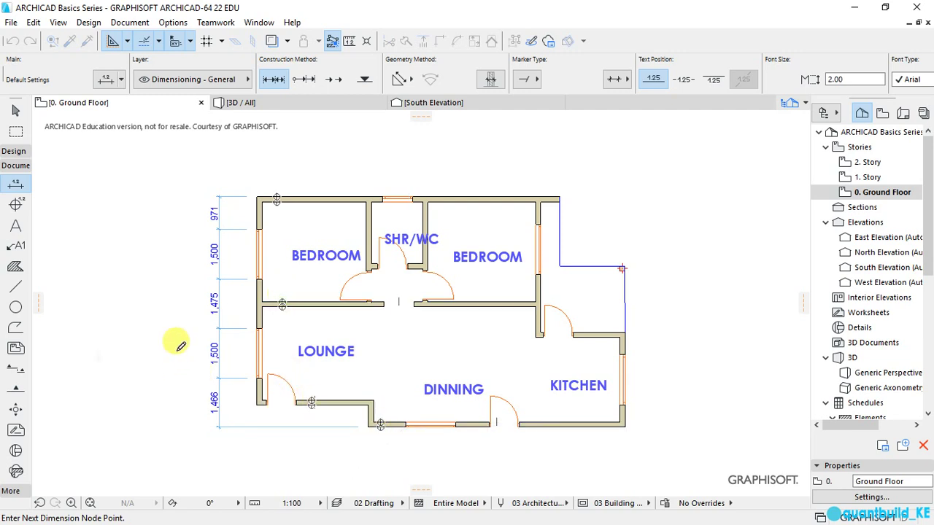
pyautogui.doubleClick(183, 326)
pyautogui.click(183, 328)
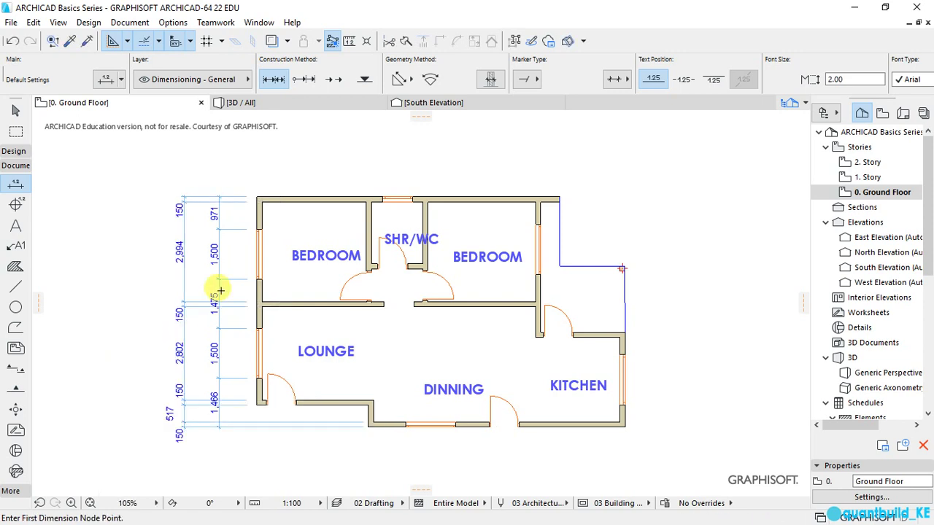
# Step: Add a third vertical dimension chain west of the second, through the house's upper corner, the lounge's lower corner and the dining area's lower corner
pyautogui.click(257, 197)
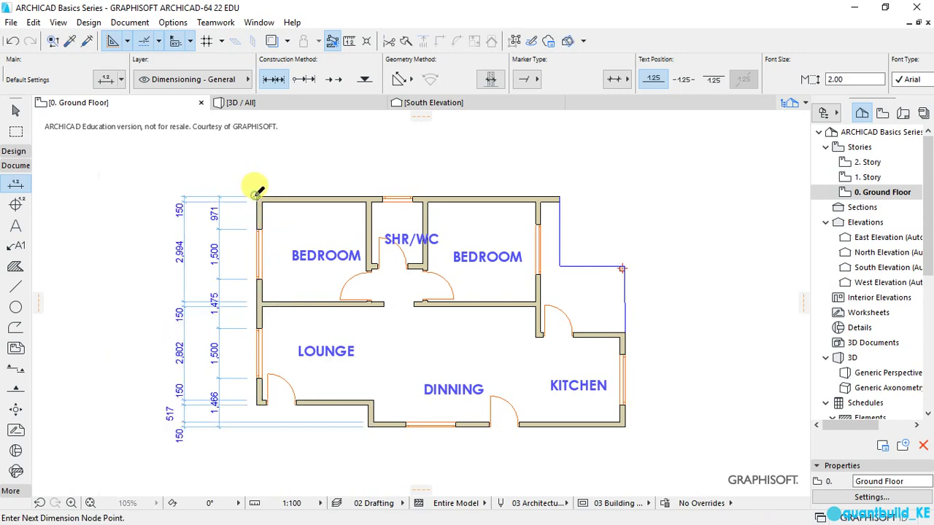
pyautogui.click(256, 405)
pyautogui.click(368, 427)
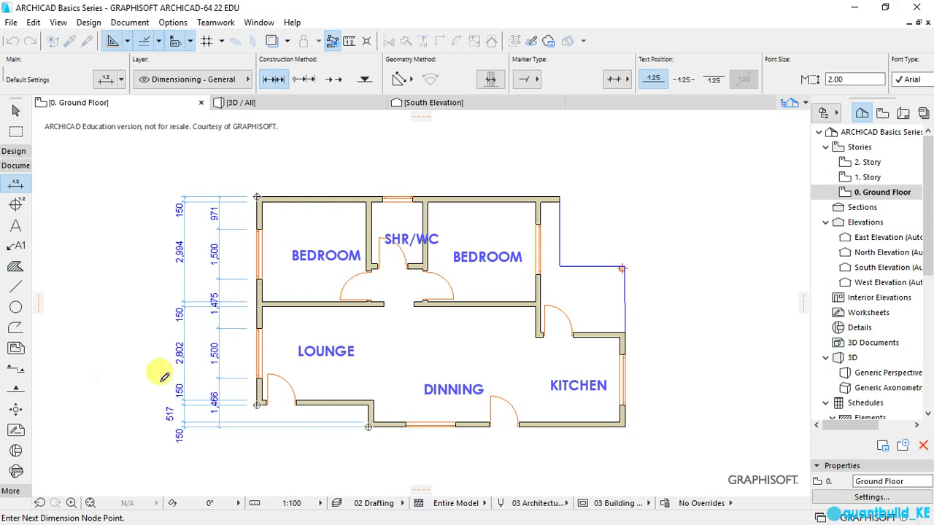
pyautogui.doubleClick(146, 341)
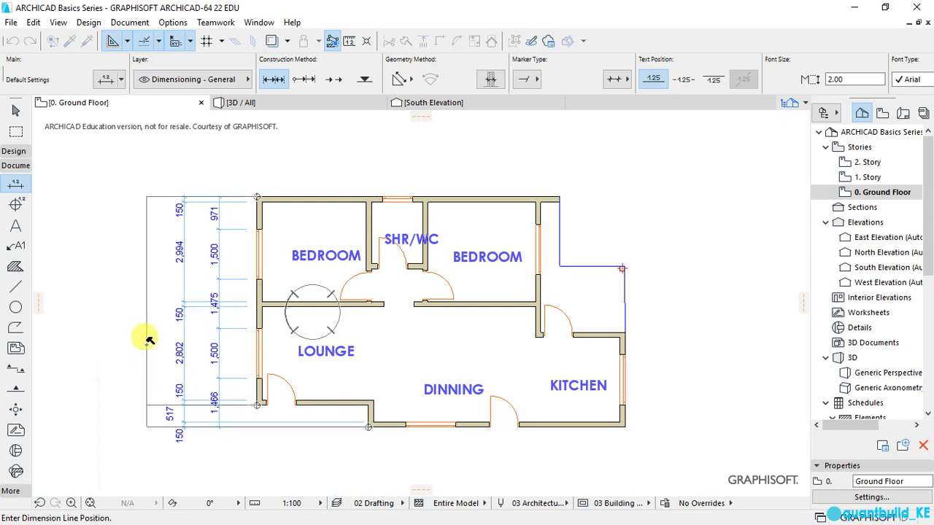
pyautogui.click(146, 343)
# Step: Dimension the north side from the upper-left corner through both window edges and the top wall's end to the kitchen corner, placing the chain above the plan
pyautogui.scroll(-1, 197, 394)
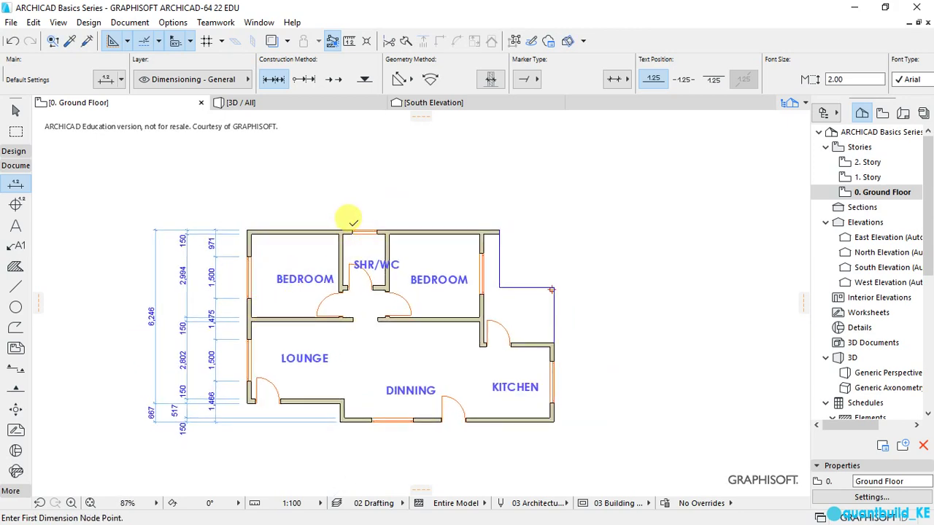
pyautogui.scroll(1, 354, 224)
pyautogui.click(226, 228)
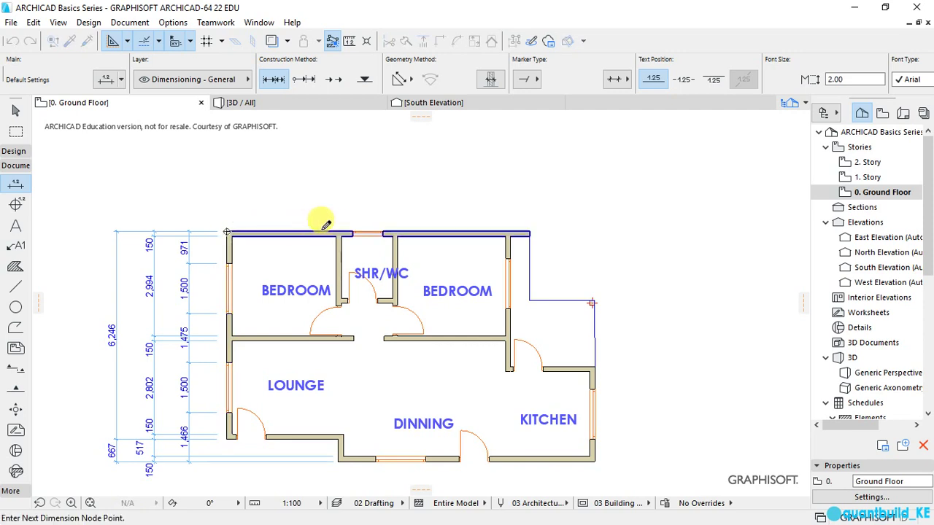
pyautogui.click(353, 231)
pyautogui.click(383, 232)
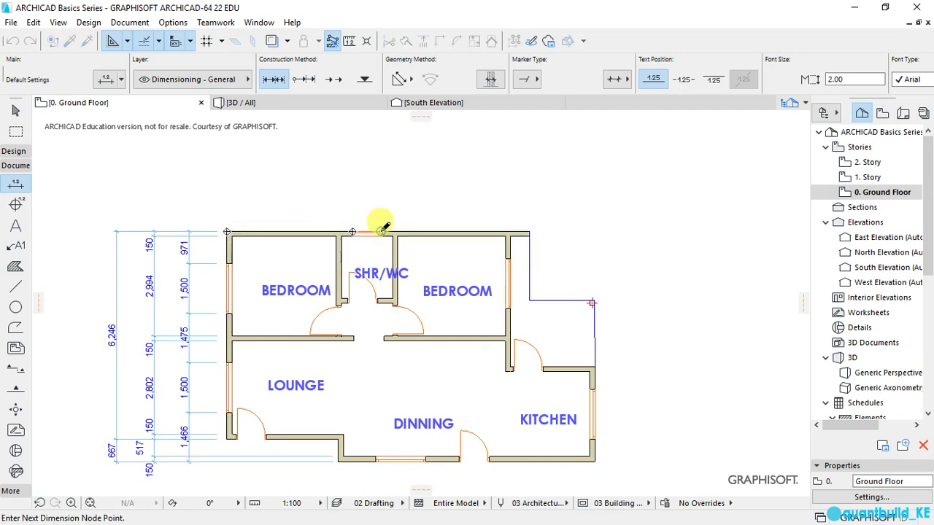
pyautogui.click(530, 230)
pyautogui.click(595, 367)
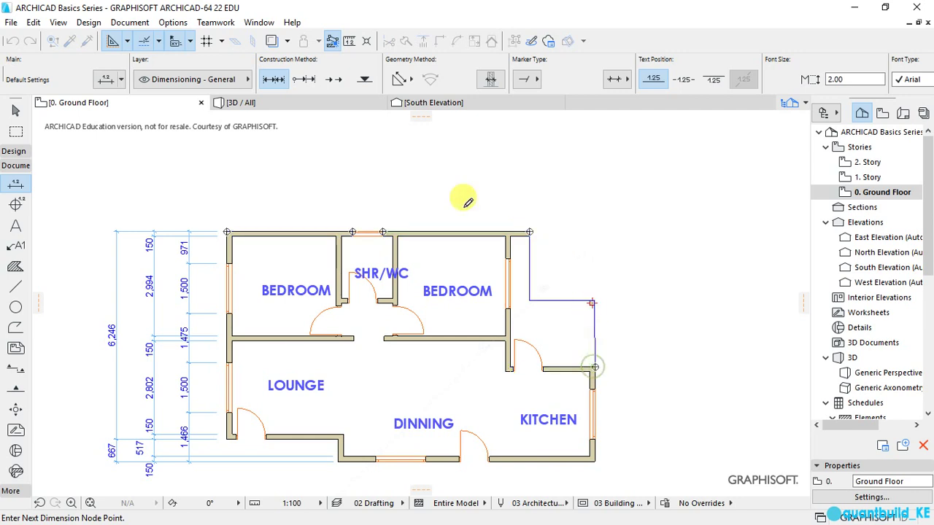
pyautogui.doubleClick(389, 197)
pyautogui.click(390, 196)
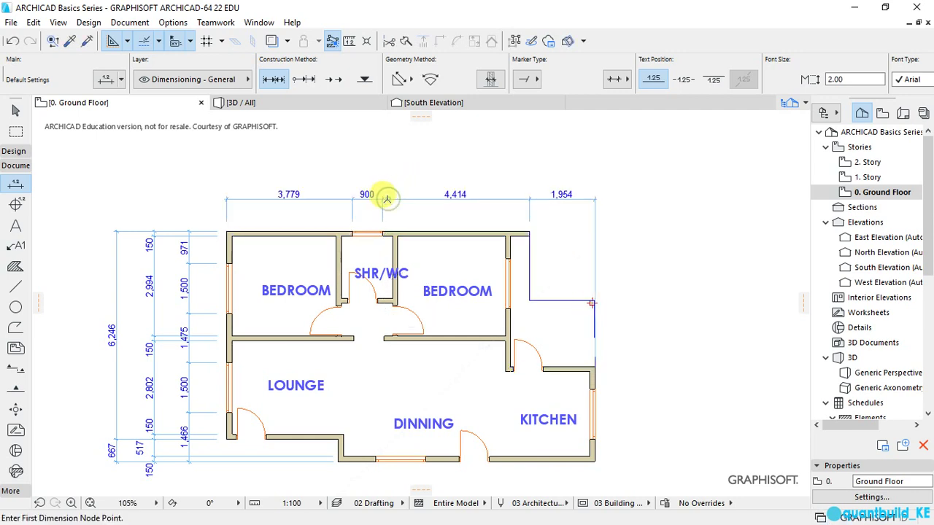
# Step: Add a second horizontal dimension chain above the first, through the outer bedroom, SHR/WC and kitchen walls
pyautogui.click(229, 248)
pyautogui.click(339, 249)
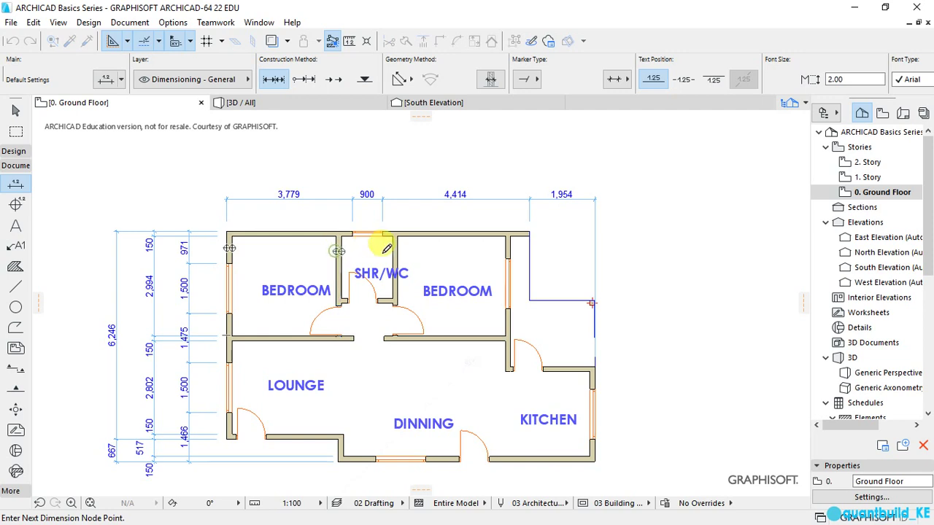
pyautogui.click(394, 250)
pyautogui.click(509, 249)
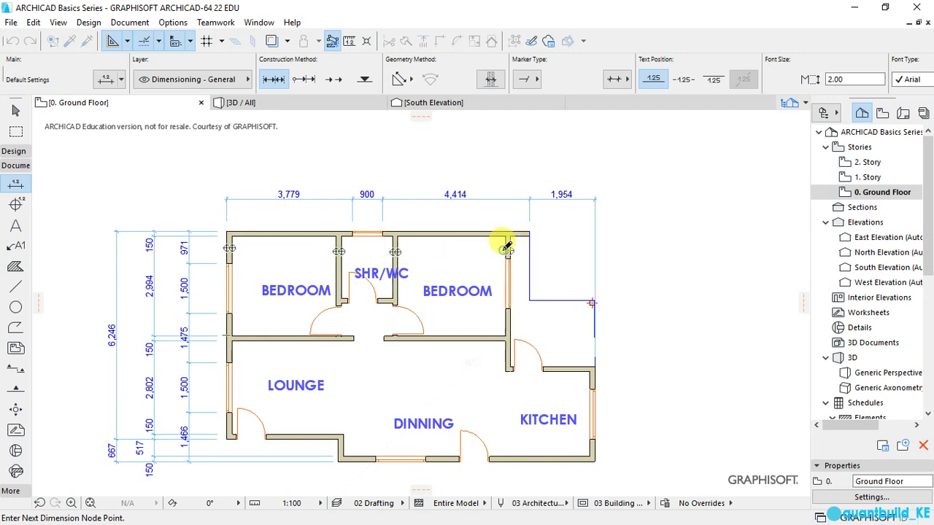
pyautogui.click(591, 376)
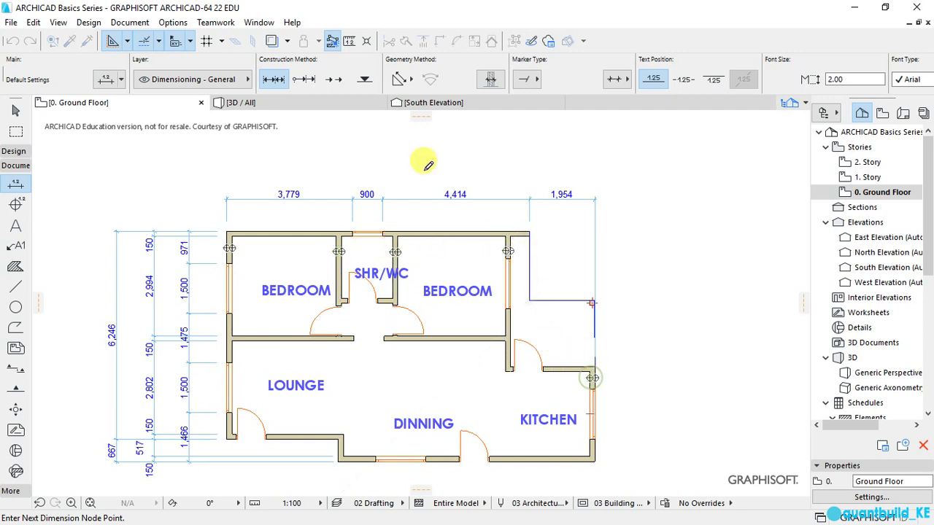
pyautogui.doubleClick(399, 160)
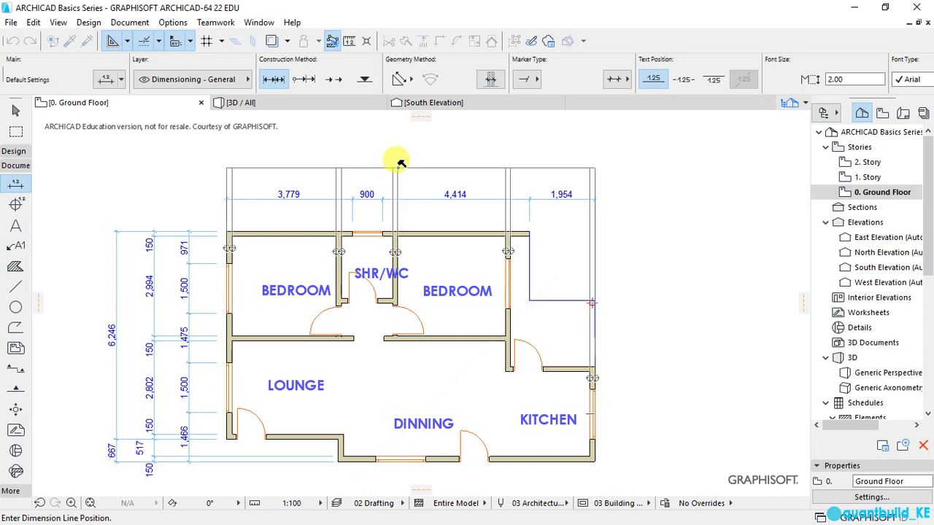
pyautogui.click(399, 162)
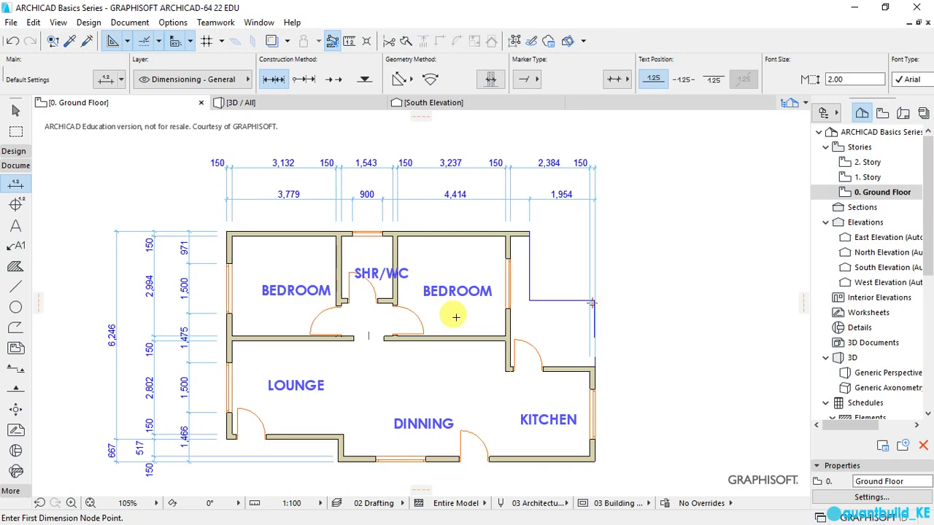
# Step: Select all dimensions and, in their settings, set the marker pen to 4 and the dimension line pen to 8
pyautogui.scroll(-1, 470, 306)
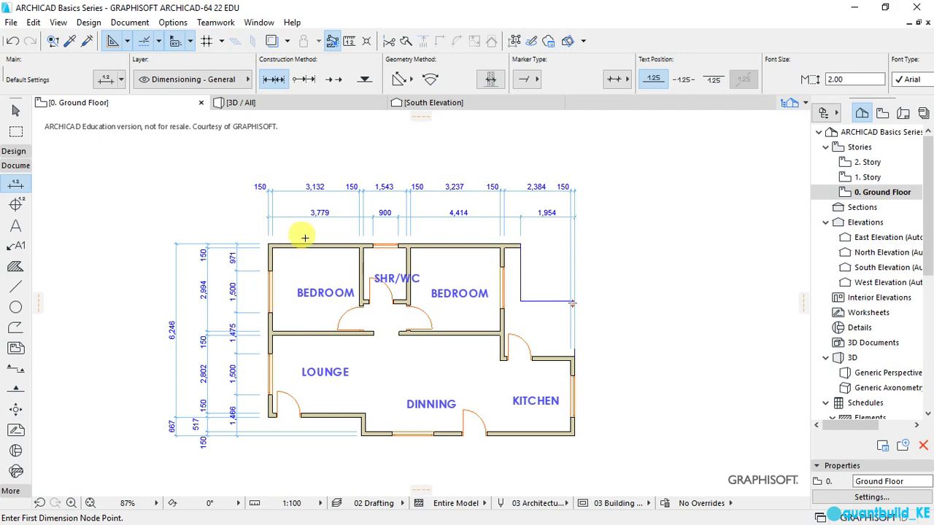
pyautogui.scroll(1, 305, 238)
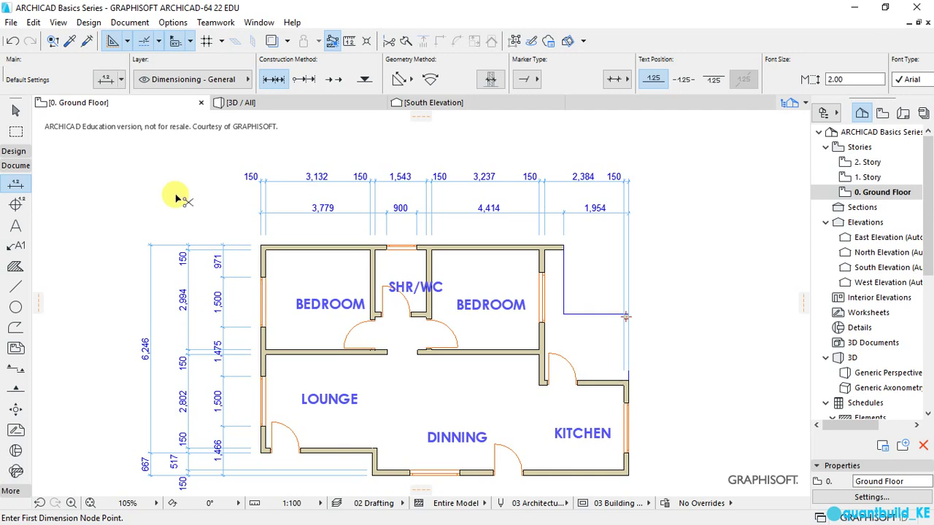
pyautogui.hotkey('ctrl', 'a')
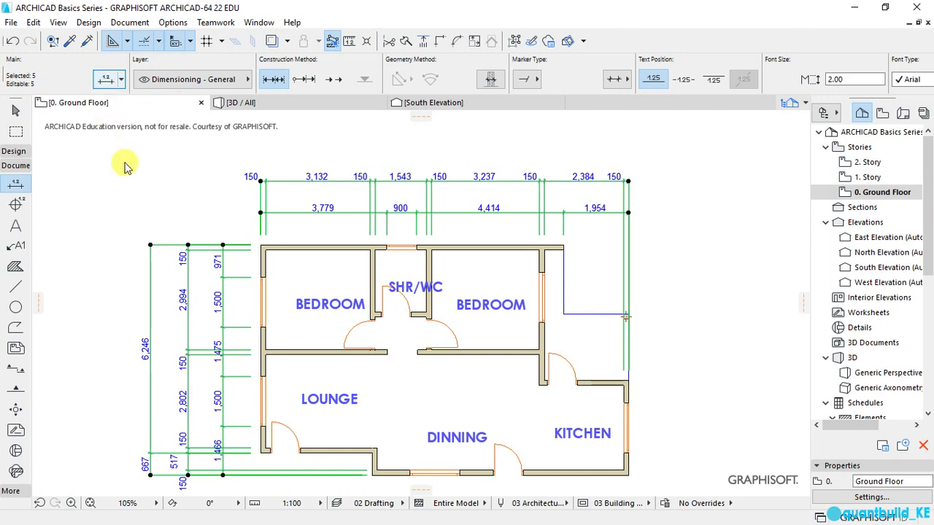
pyautogui.hotkey('ctrl', 't')
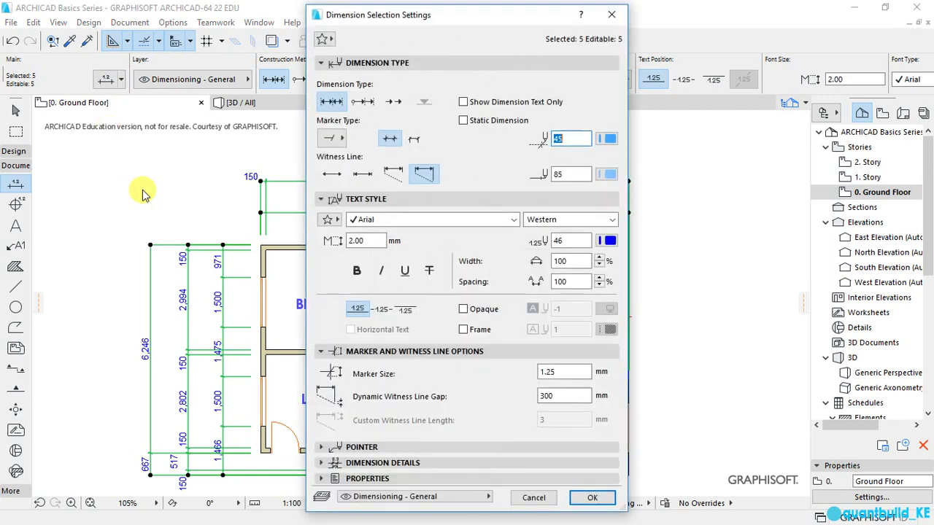
pyautogui.click(608, 140)
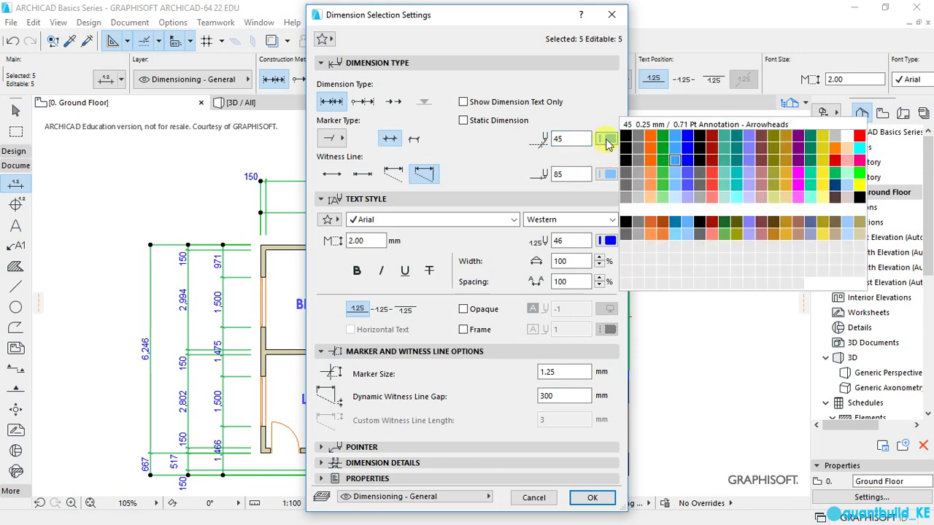
pyautogui.click(664, 138)
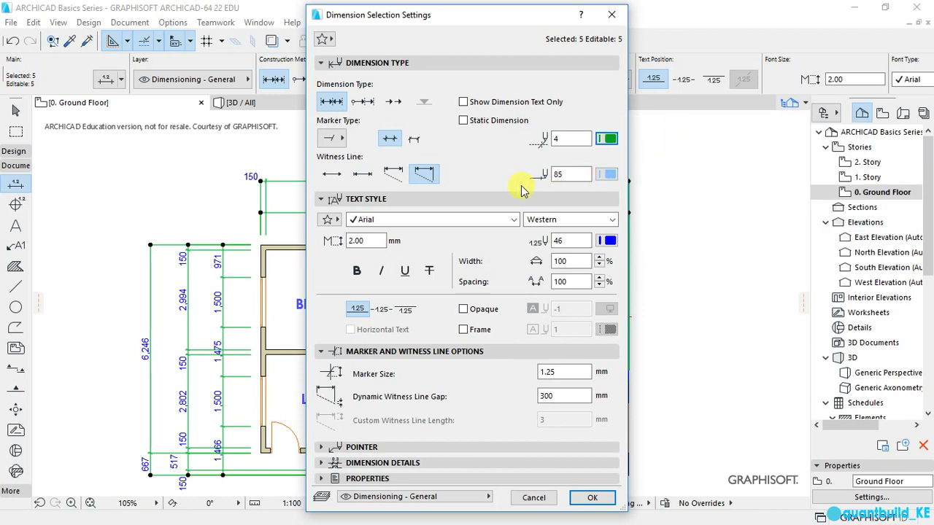
pyautogui.click(606, 176)
pyautogui.click(714, 175)
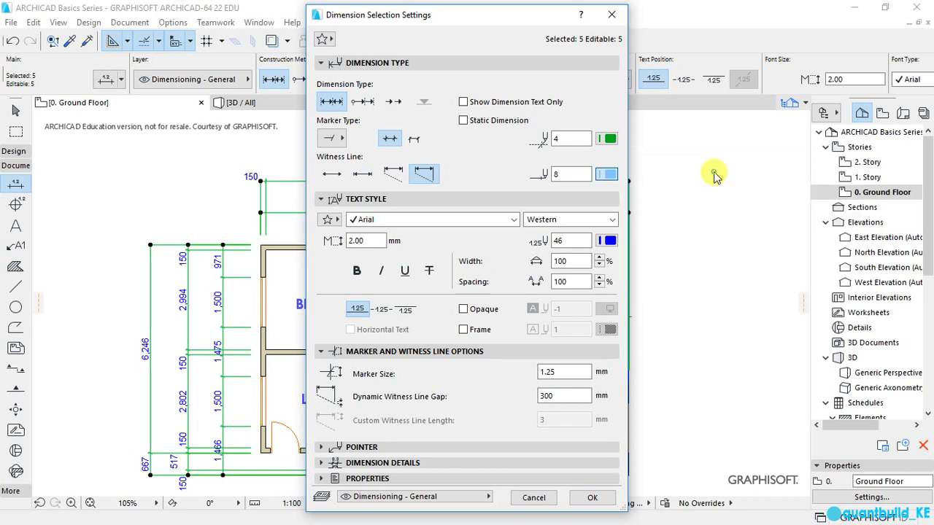
# Step: Set the selected dimensions' text pen to 1 and the text height to 2.50 mm
pyautogui.click(610, 241)
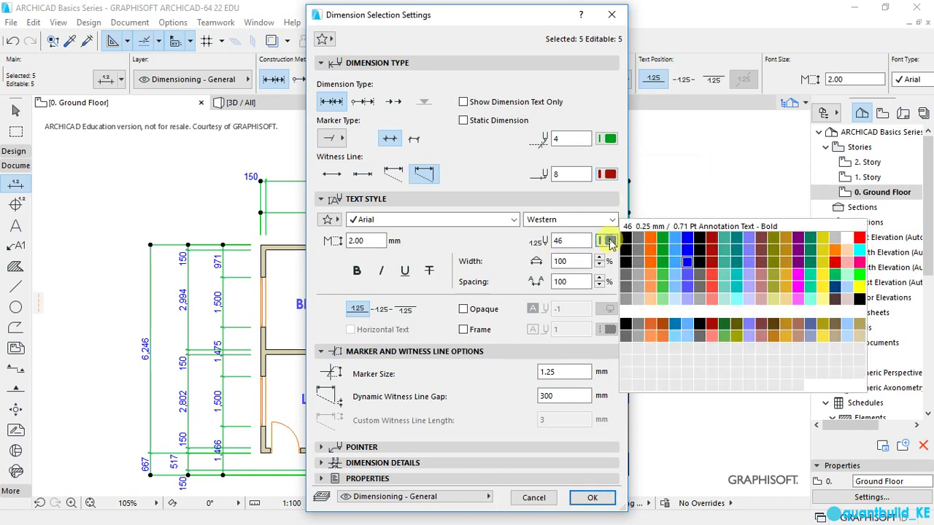
pyautogui.click(625, 239)
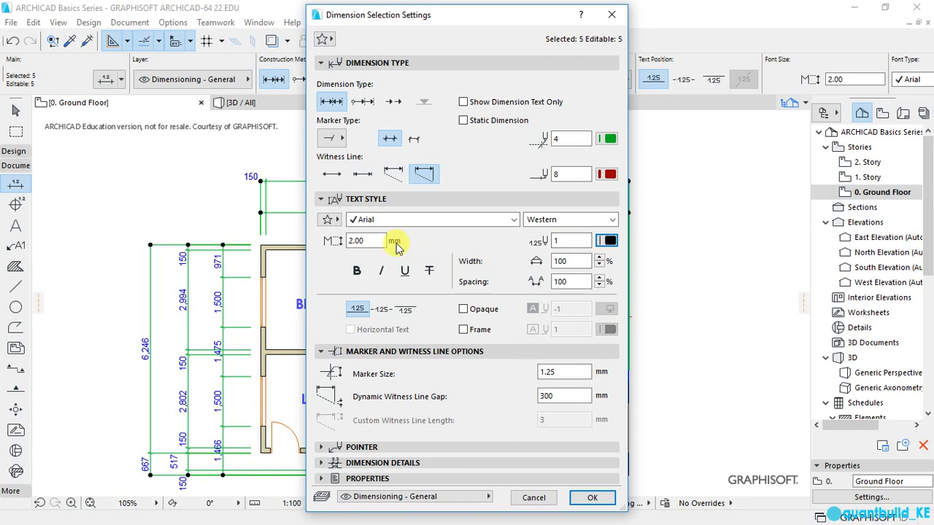
pyautogui.doubleClick(357, 240)
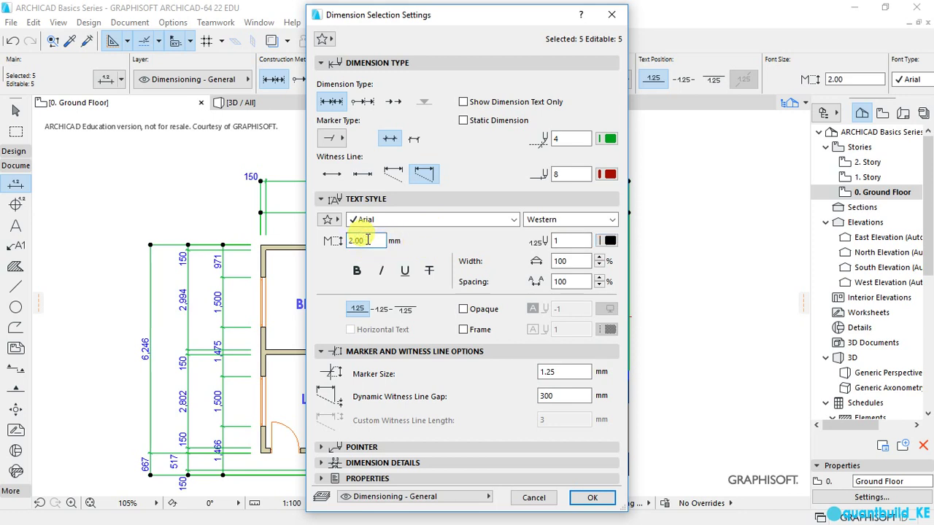
pyautogui.moveTo(369, 240); pyautogui.dragTo(335, 240)
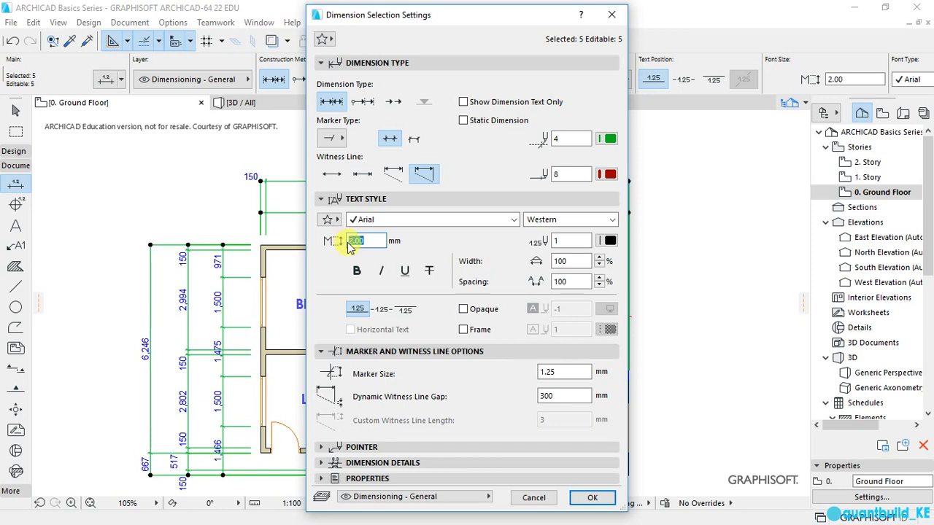
pyautogui.write('2.50')
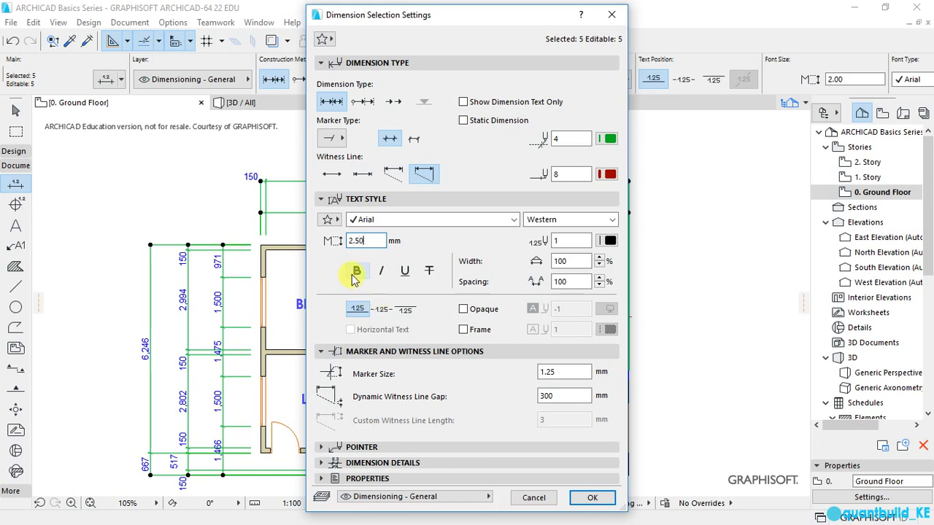
# Step: Try bold, italic, underline and strikethrough on the dimension text, then switch all four off again
pyautogui.click(356, 272)
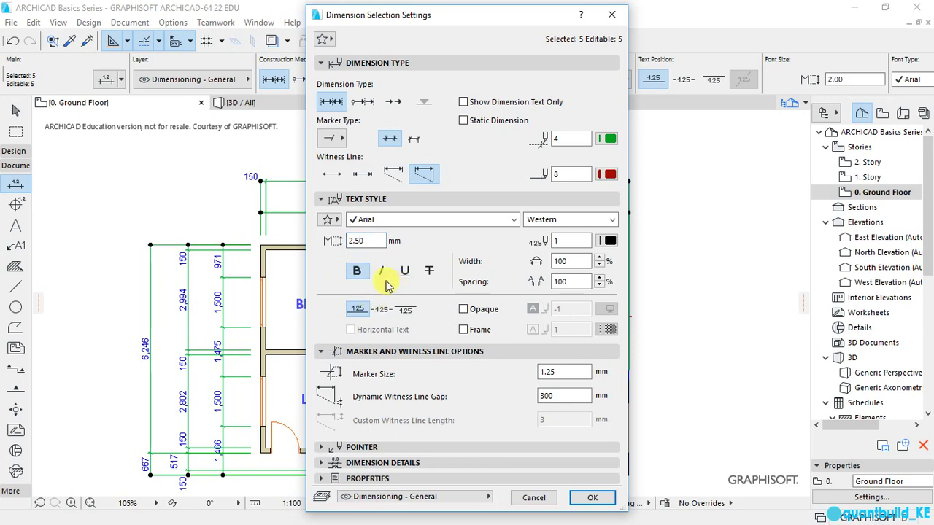
pyautogui.click(381, 272)
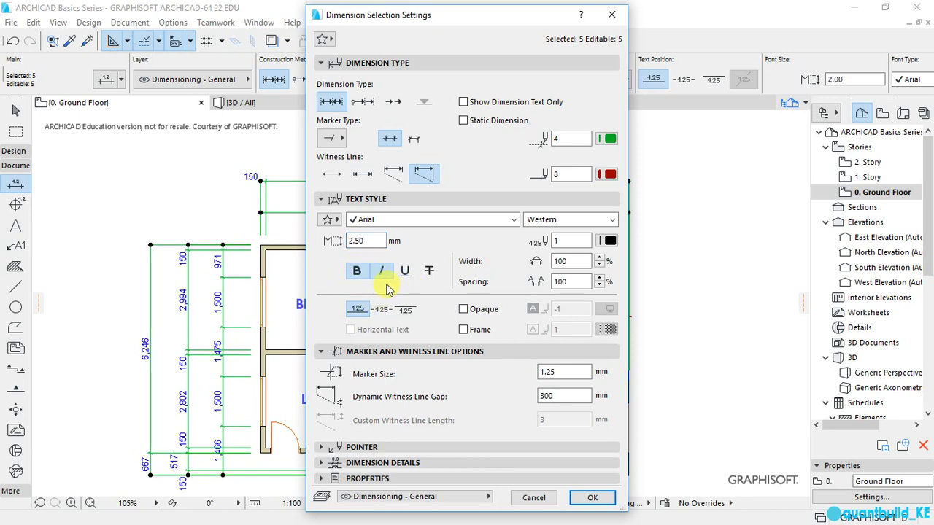
pyautogui.click(405, 273)
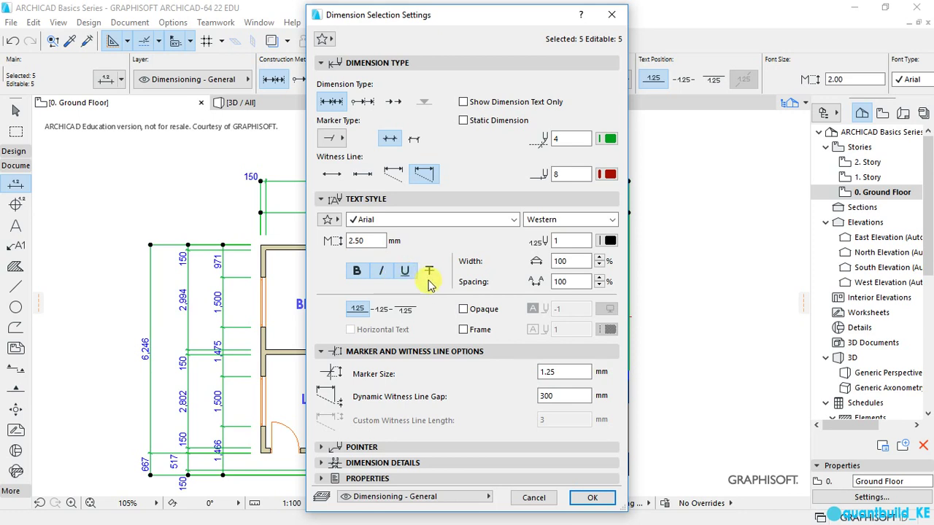
pyautogui.click(429, 273)
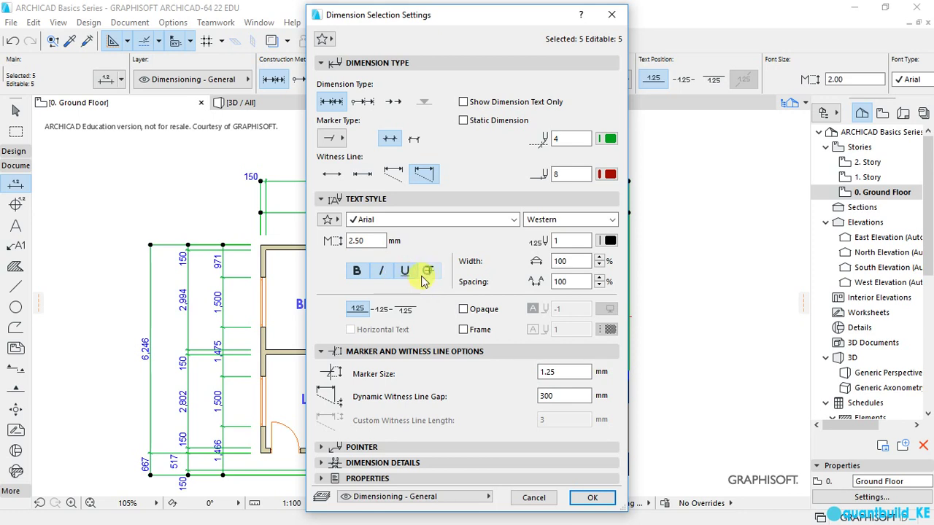
pyautogui.click(426, 273)
pyautogui.click(405, 271)
pyautogui.click(380, 271)
pyautogui.click(357, 271)
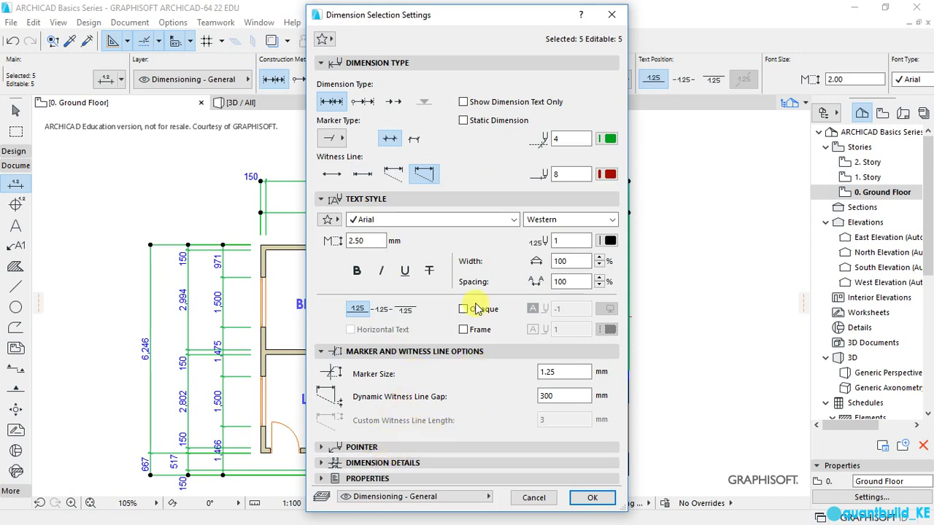
# Step: Apply the changed settings to the selected dimensions and clear the selection
pyautogui.click(592, 498)
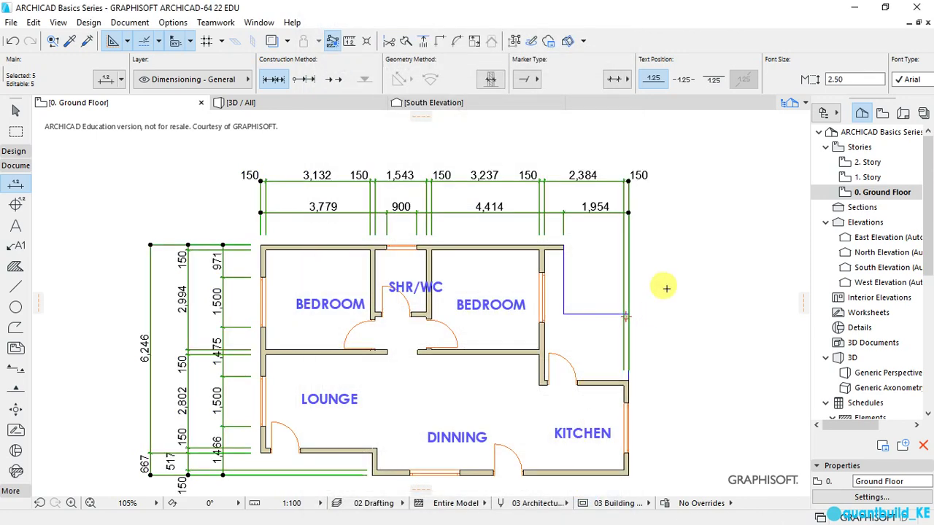
pyautogui.press('Escape')
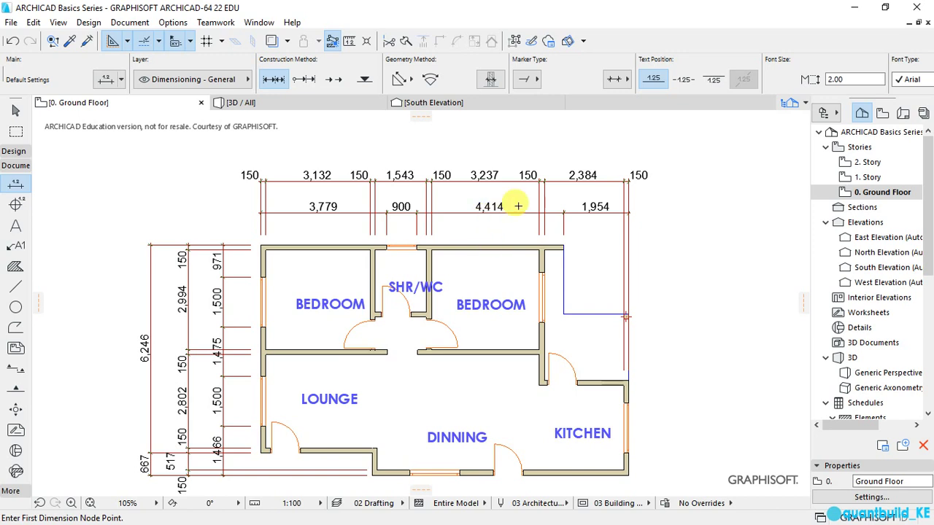
# Step: Move the outer horizontal dimension chain above the plan slightly upward, away from the inner chain
pyautogui.press('shift')
pyautogui.keyDown('shift'); pyautogui.click(561, 186); pyautogui.keyUp('shift')
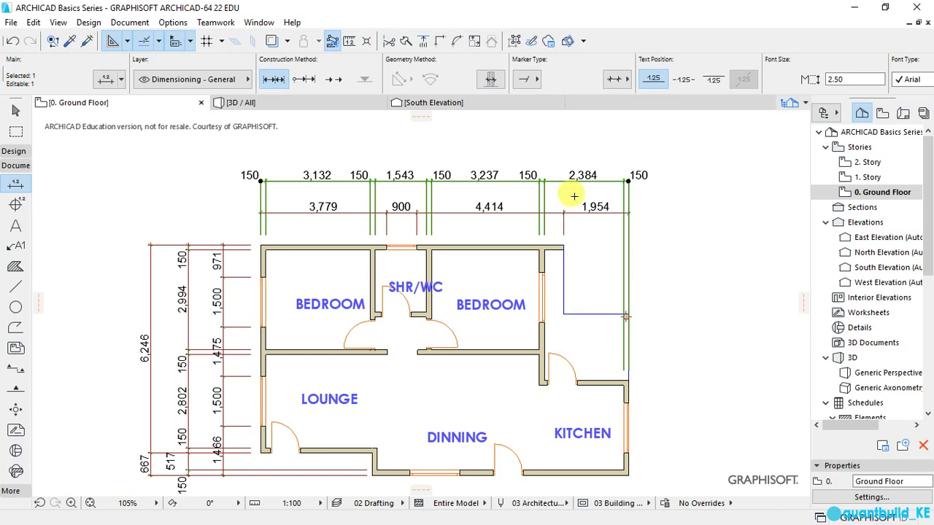
pyautogui.hotkey('ctrl', 'd')
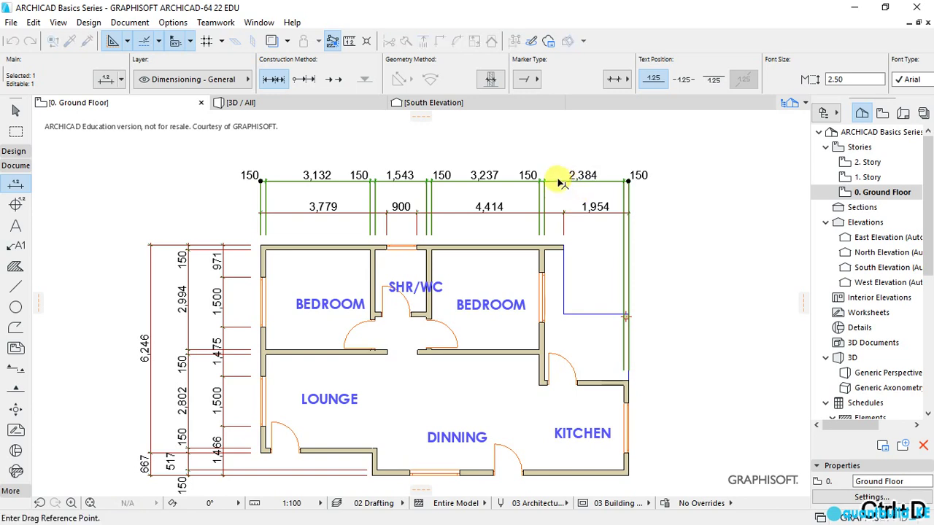
pyautogui.click(561, 177)
pyautogui.click(560, 162)
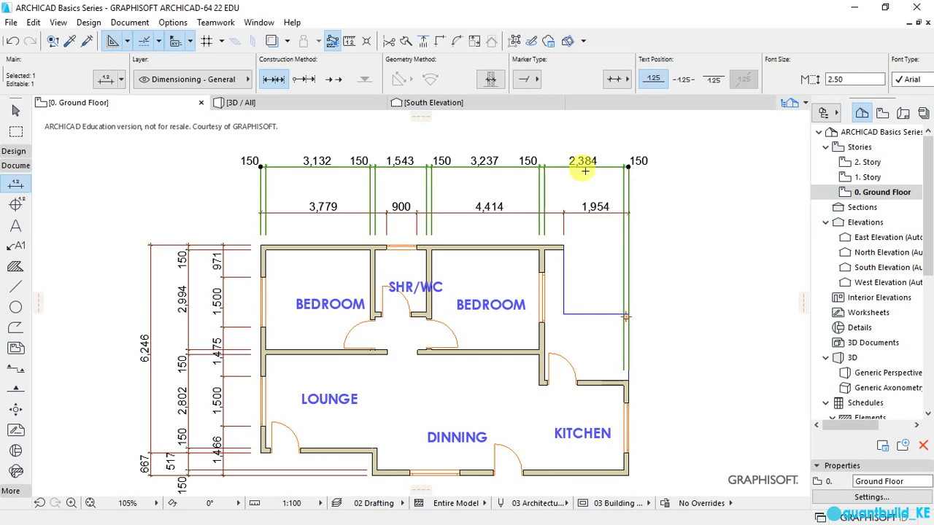
# Step: Clear the chain selection and override the measured value of the 1,954 dimension in the inner chain above the plan with custom text 2000
pyautogui.press('Escape')
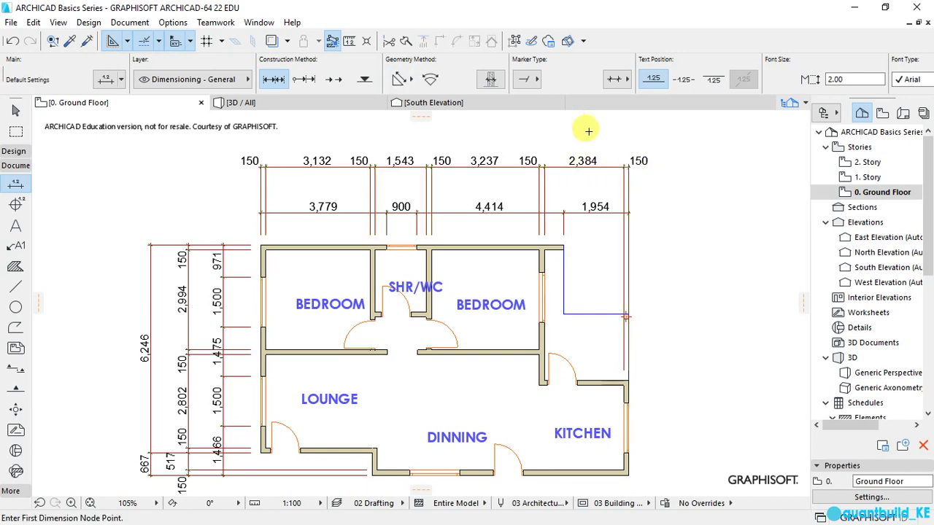
pyautogui.scroll(3, 587, 128)
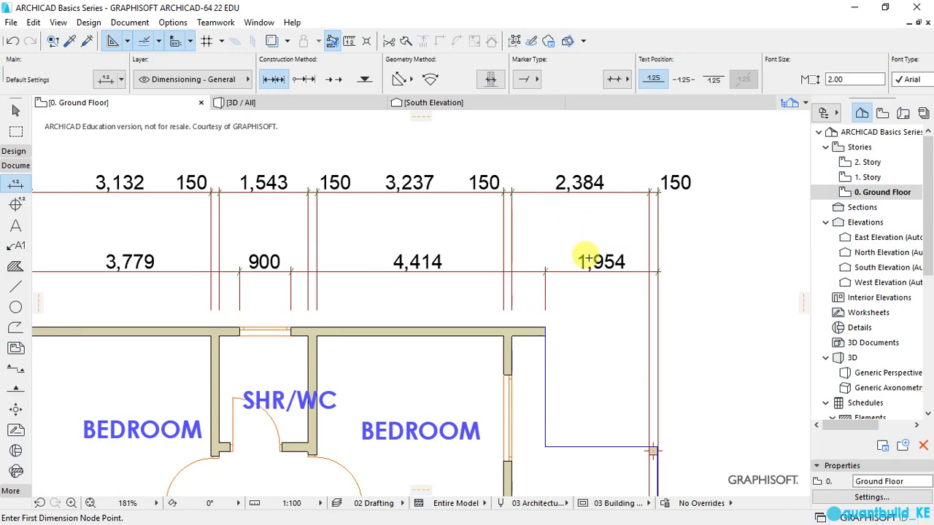
pyautogui.scroll(4, 589, 263)
pyautogui.scroll(-2, 563, 251)
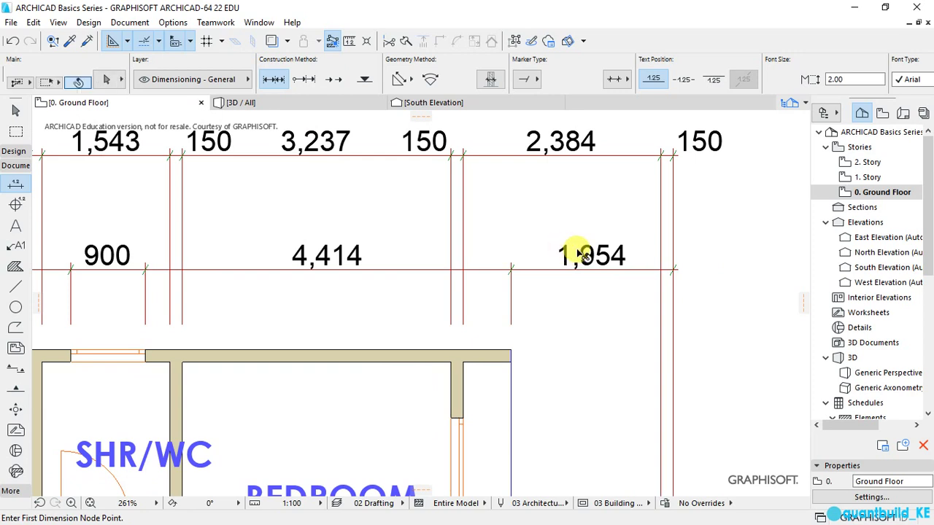
pyautogui.click(581, 253)
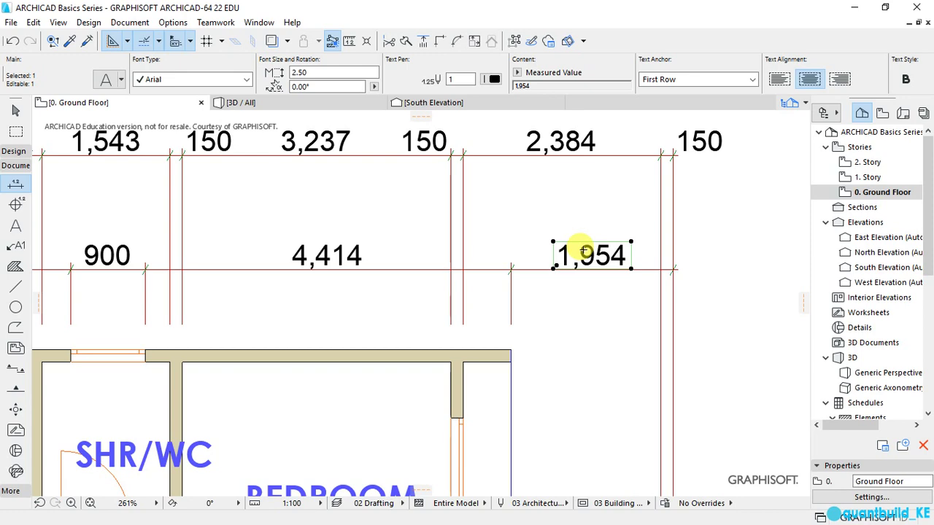
pyautogui.rightClick(585, 252)
pyautogui.click(611, 262)
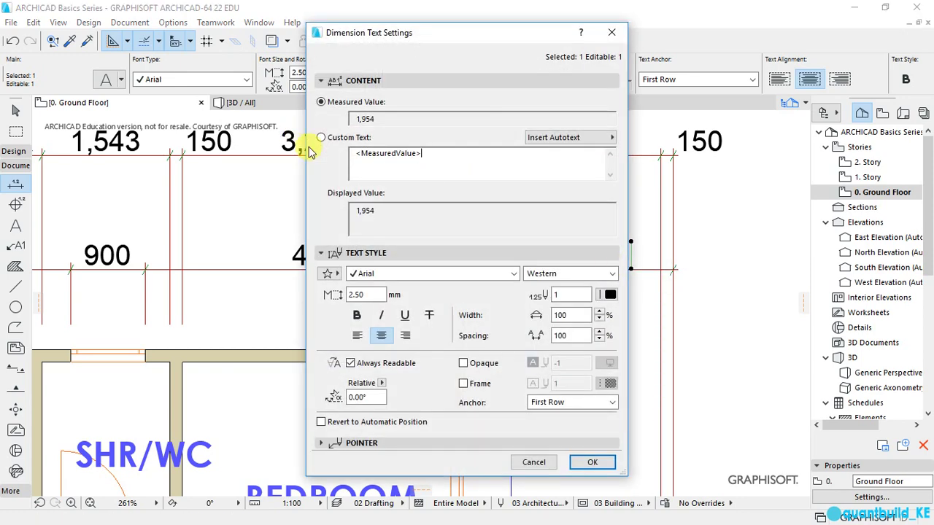
pyautogui.click(331, 142)
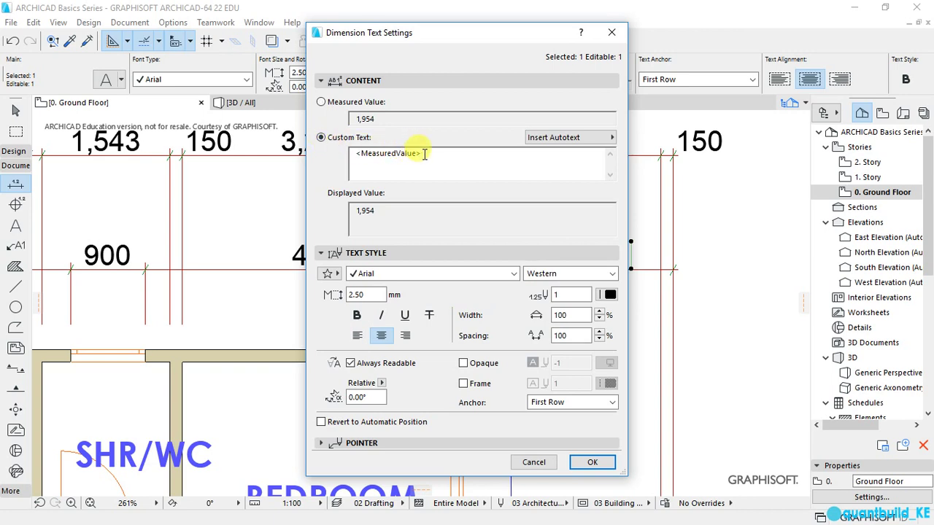
pyautogui.moveTo(443, 153); pyautogui.dragTo(327, 161)
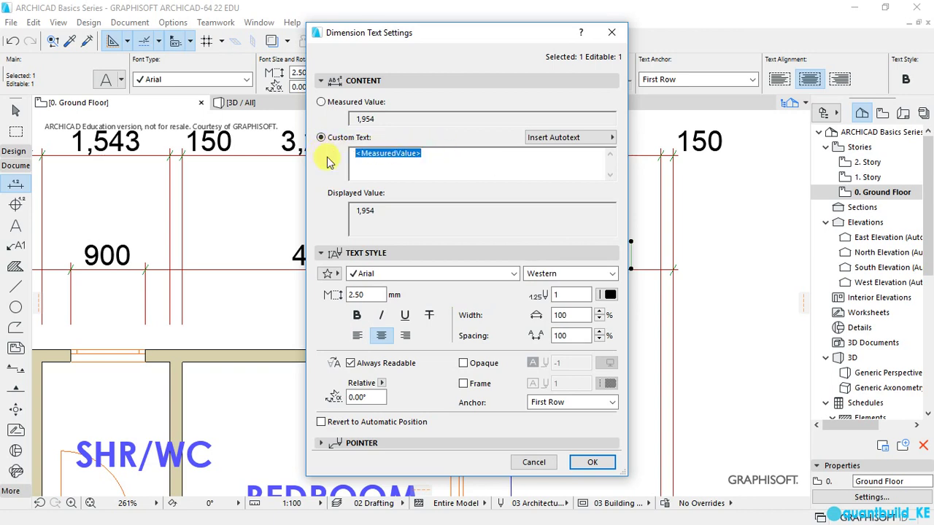
pyautogui.write('2000')
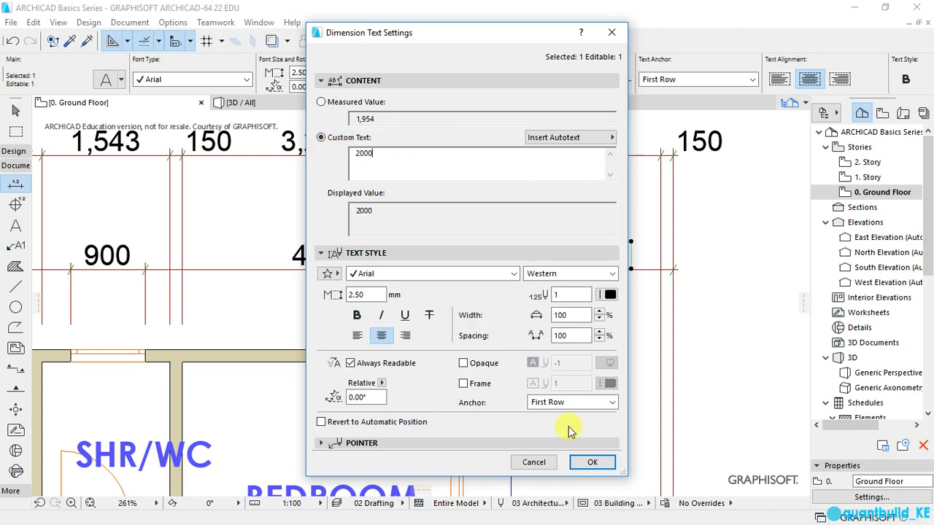
pyautogui.click(589, 462)
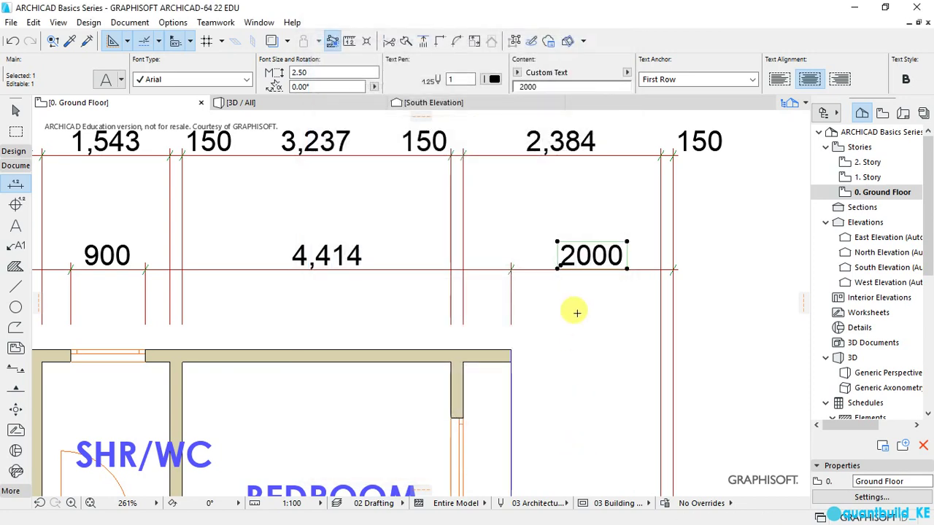
pyautogui.scroll(-5, 596, 266)
pyautogui.scroll(-1, 500, 230)
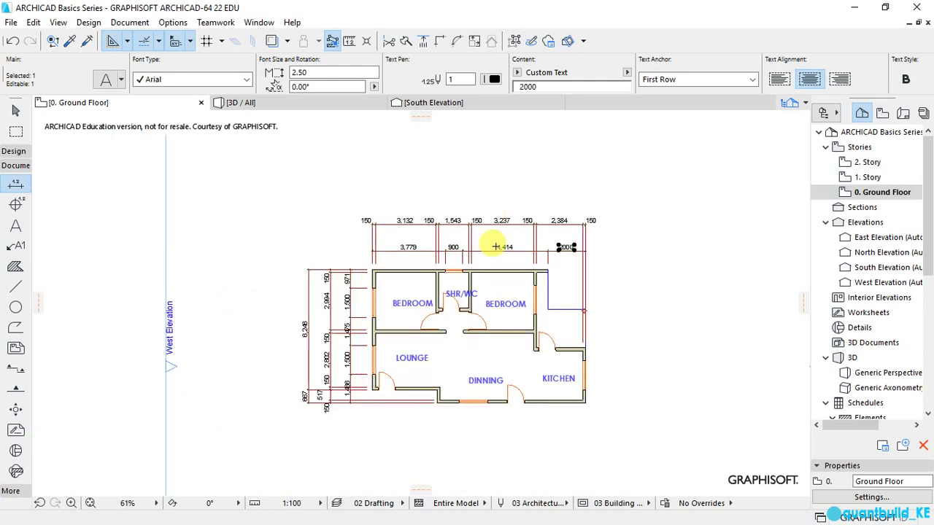
pyautogui.scroll(-1, 445, 321)
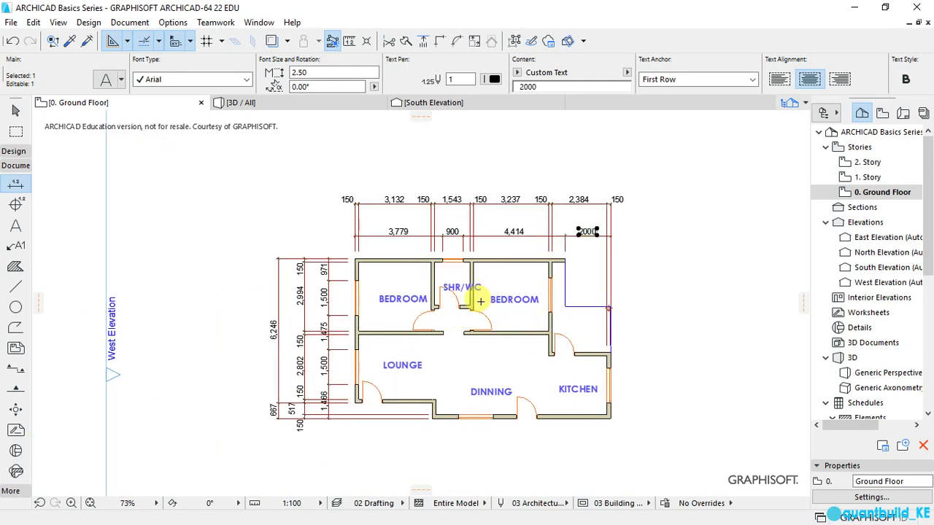
pyautogui.scroll(1, 488, 292)
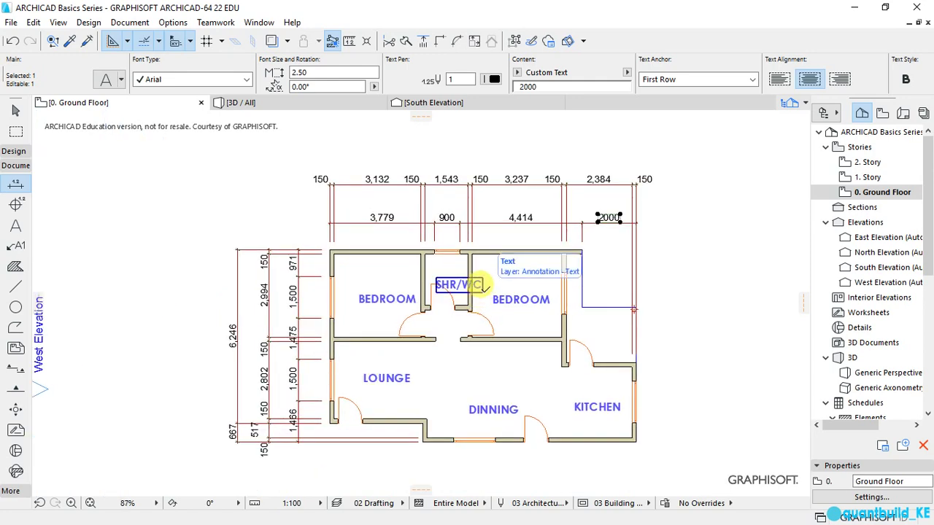